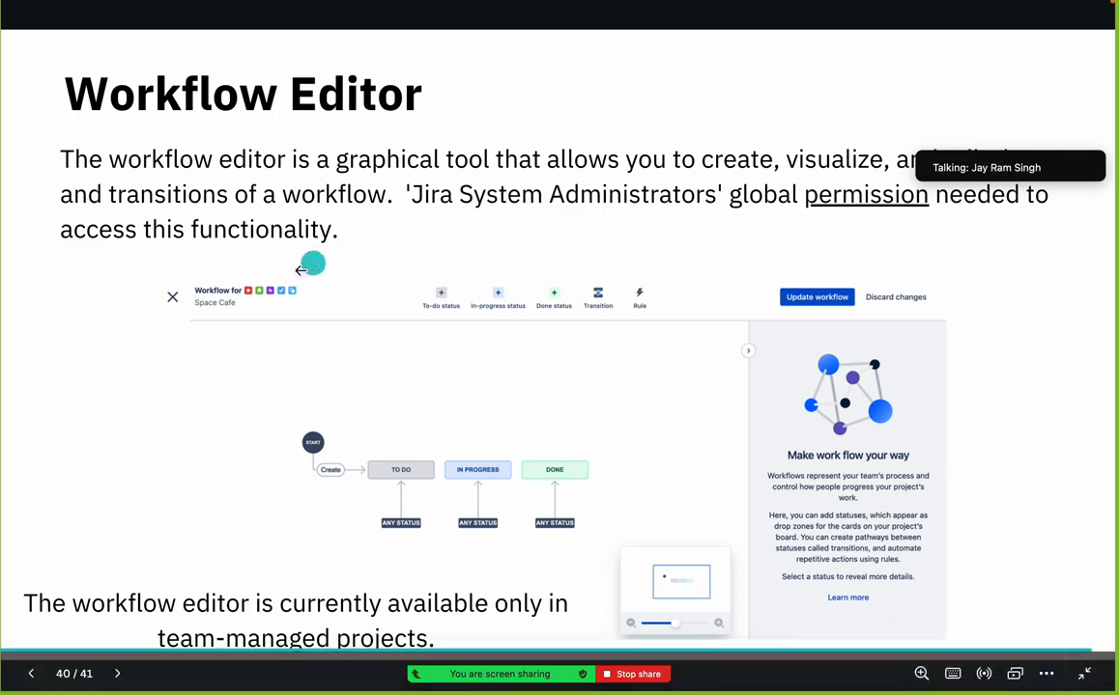
- Switch to Jira in the browser and open the workflow editor from My First Scrum Project's MFSP Sprint 1 board
{"action": "key", "text": "super+Tab"}
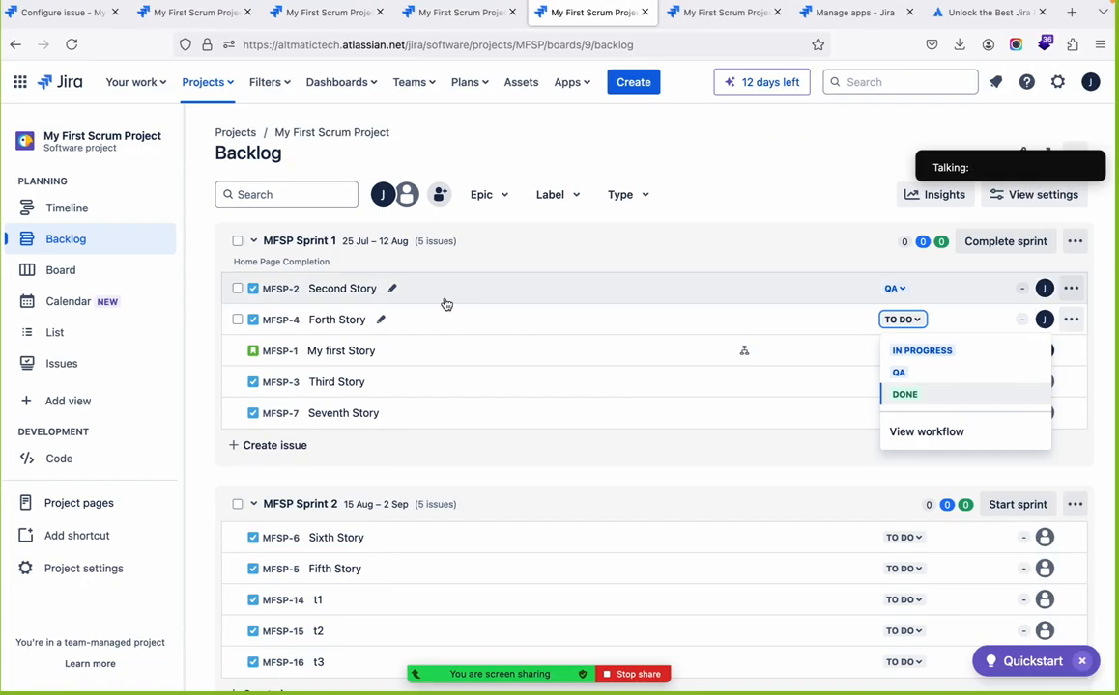
{"action": "left_click", "coordinate": [321, 138]}
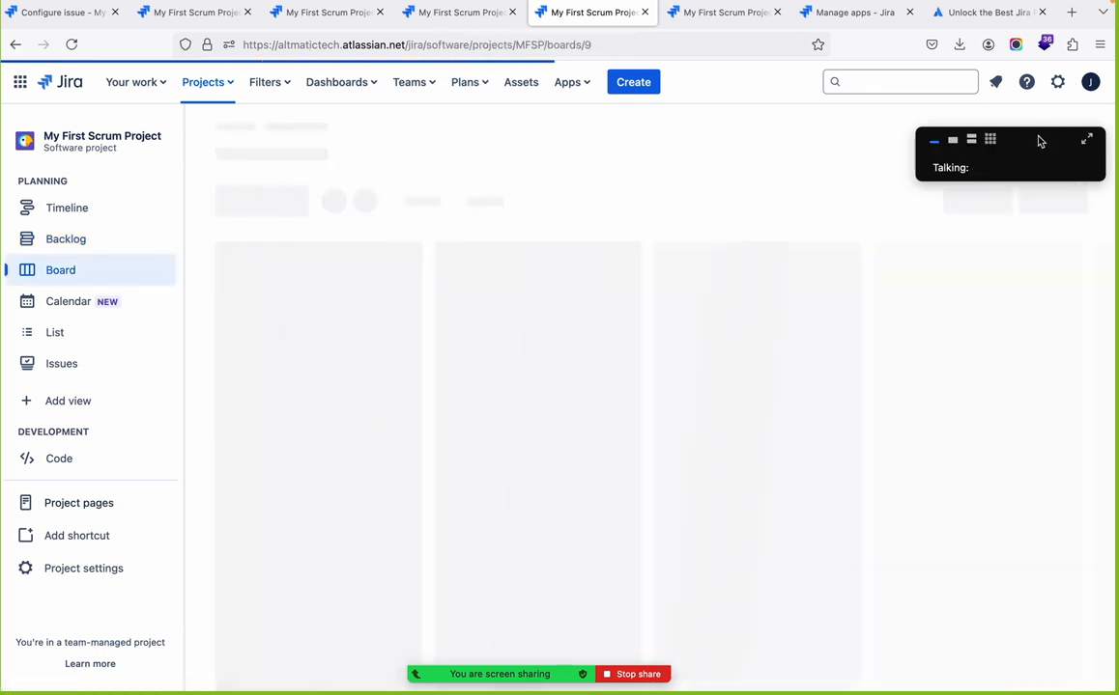
{"action": "left_click_drag", "start_coordinate": [1037, 152], "coordinate": [1043, 646]}
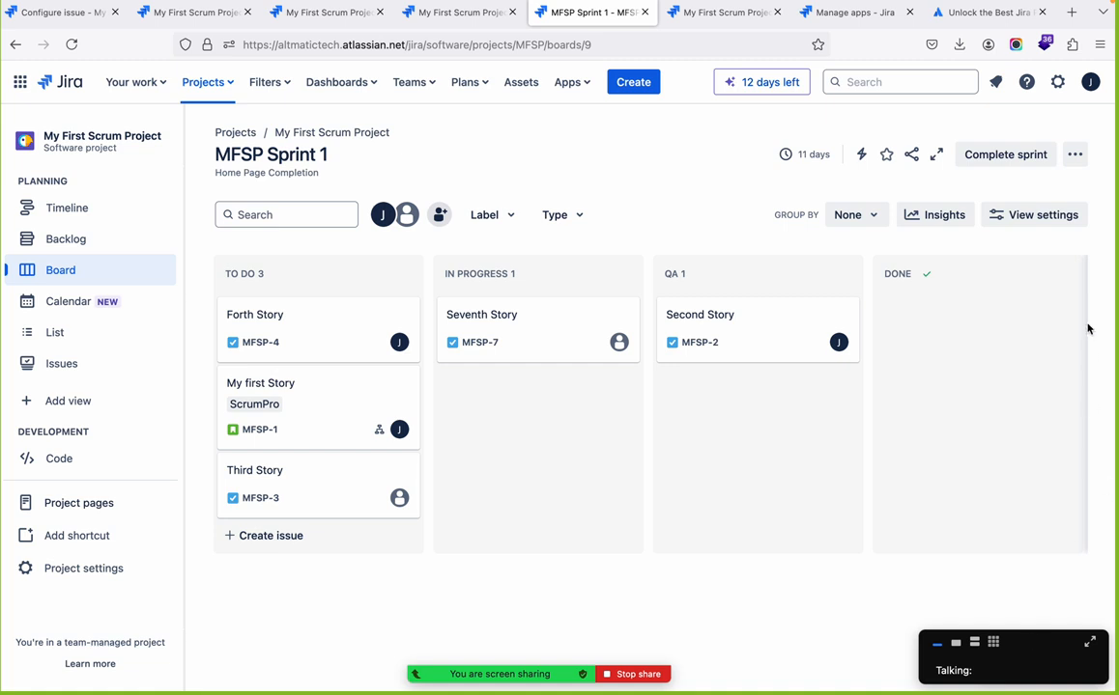
{"action": "left_click", "coordinate": [359, 138]}
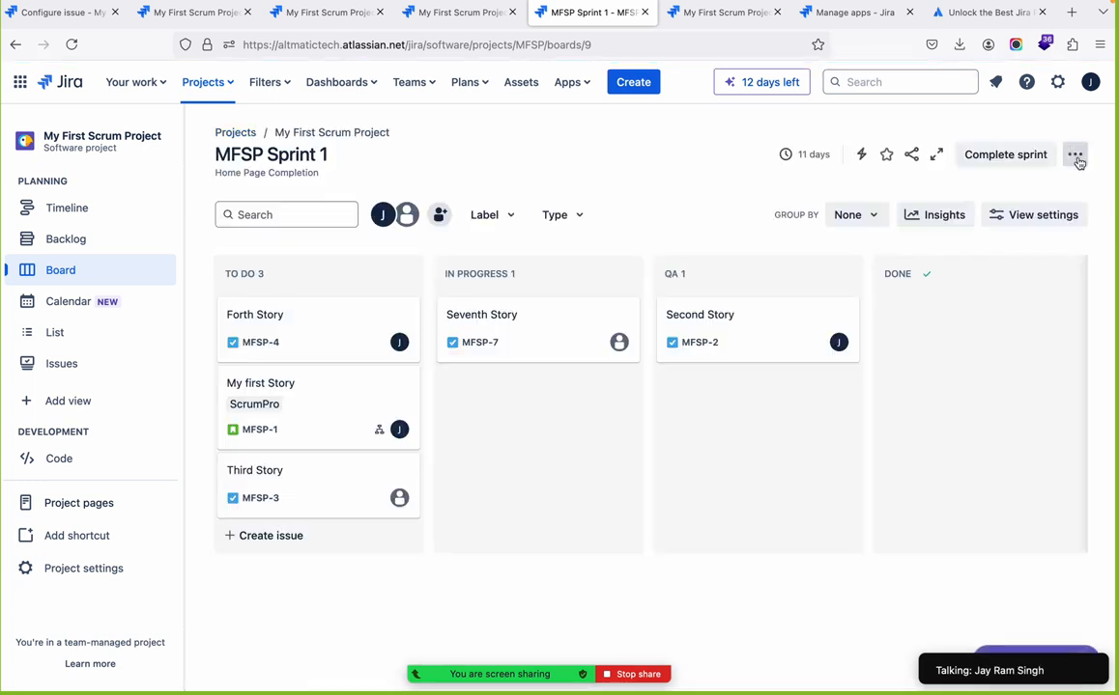
{"action": "left_click", "coordinate": [1076, 158]}
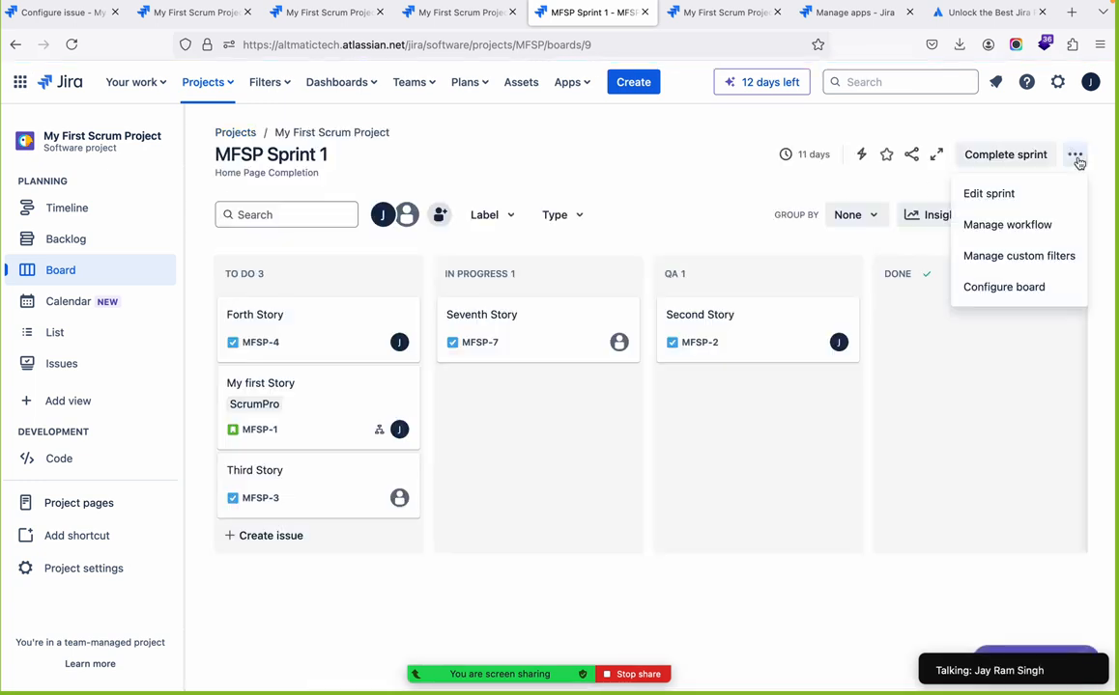
{"action": "left_click", "coordinate": [1010, 225]}
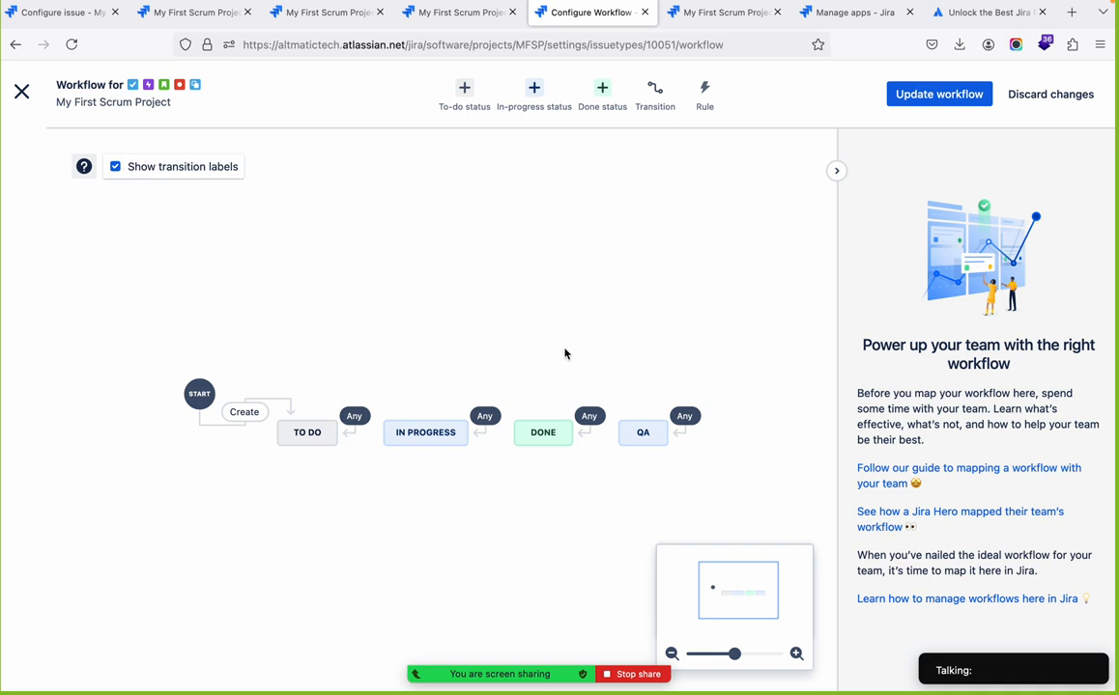
- Delete the in-progress QA status from the workflow
{"action": "left_click", "coordinate": [643, 434]}
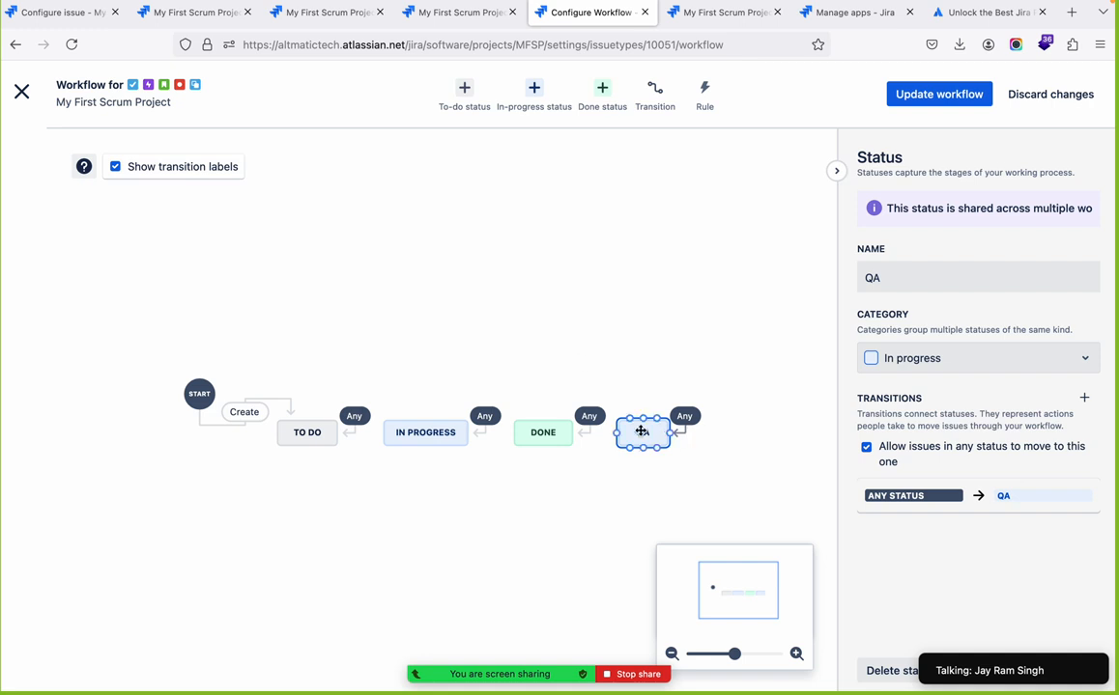
{"action": "right_click", "coordinate": [641, 433]}
{"action": "left_click", "coordinate": [672, 349]}
{"action": "mouse_move", "coordinate": [951, 669]}
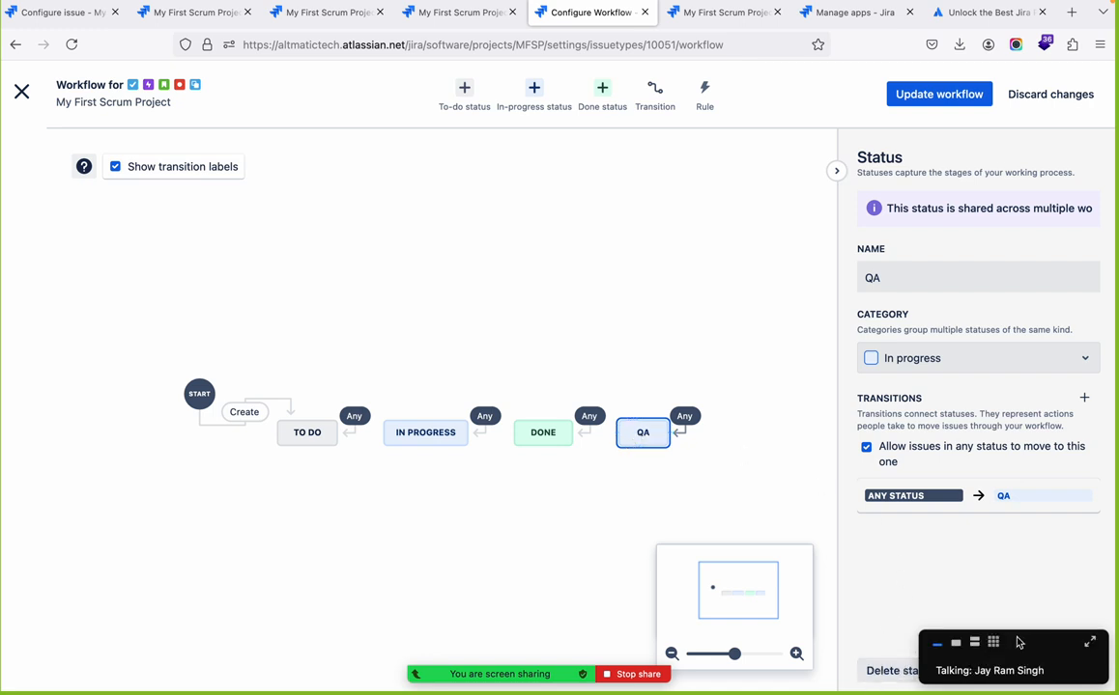
{"action": "left_click_drag", "start_coordinate": [1044, 639], "coordinate": [237, 617]}
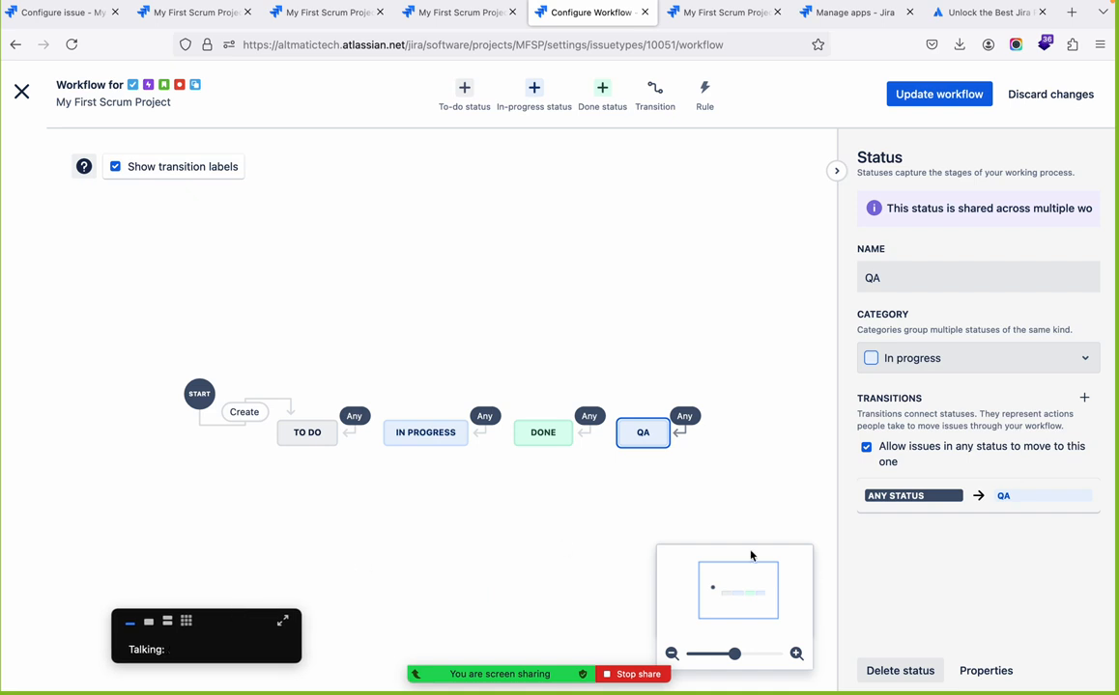
{"action": "left_click", "coordinate": [900, 671]}
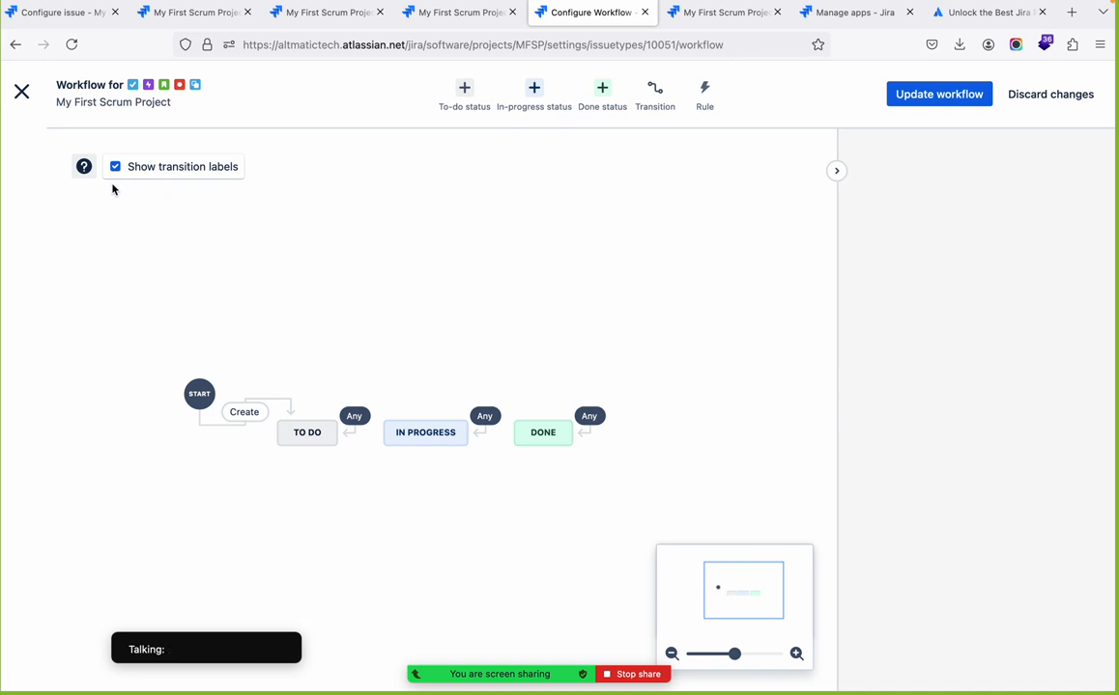
- Add a new to-do status named QA to the workflow
{"action": "left_click", "coordinate": [469, 98]}
{"action": "type", "text": "QA"}
{"action": "key", "text": "Return"}
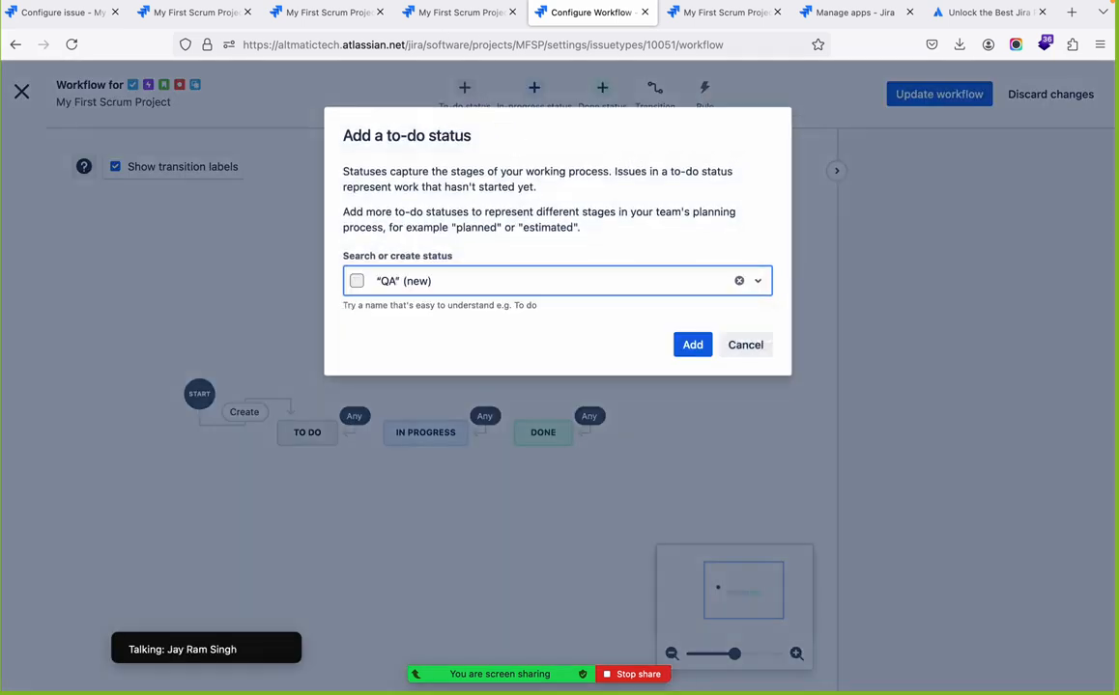
{"action": "left_click", "coordinate": [681, 350]}
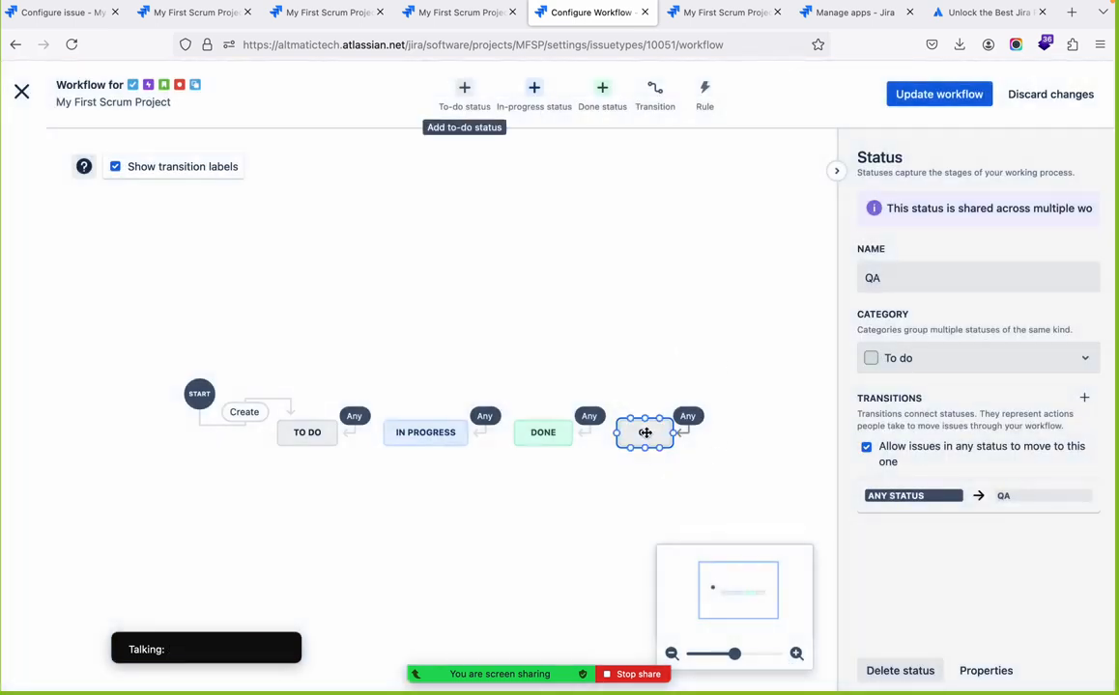
- Move the QA status below the main row, between the In Progress and Done statuses
{"action": "left_click_drag", "start_coordinate": [644, 432], "coordinate": [311, 486]}
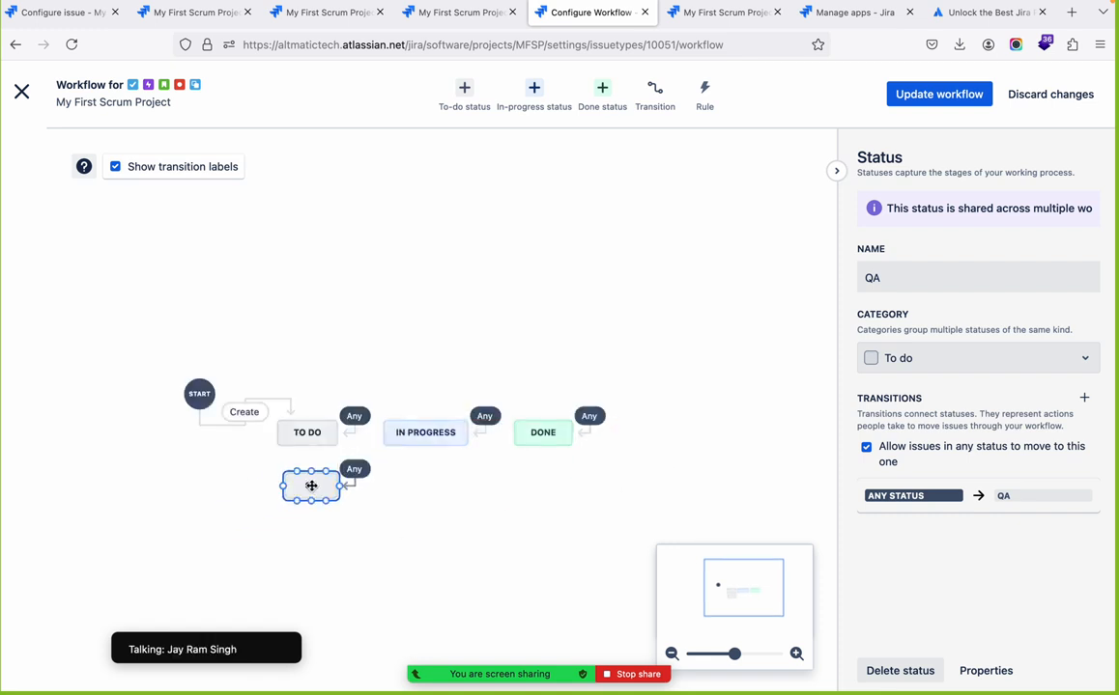
{"action": "left_click", "coordinate": [369, 549]}
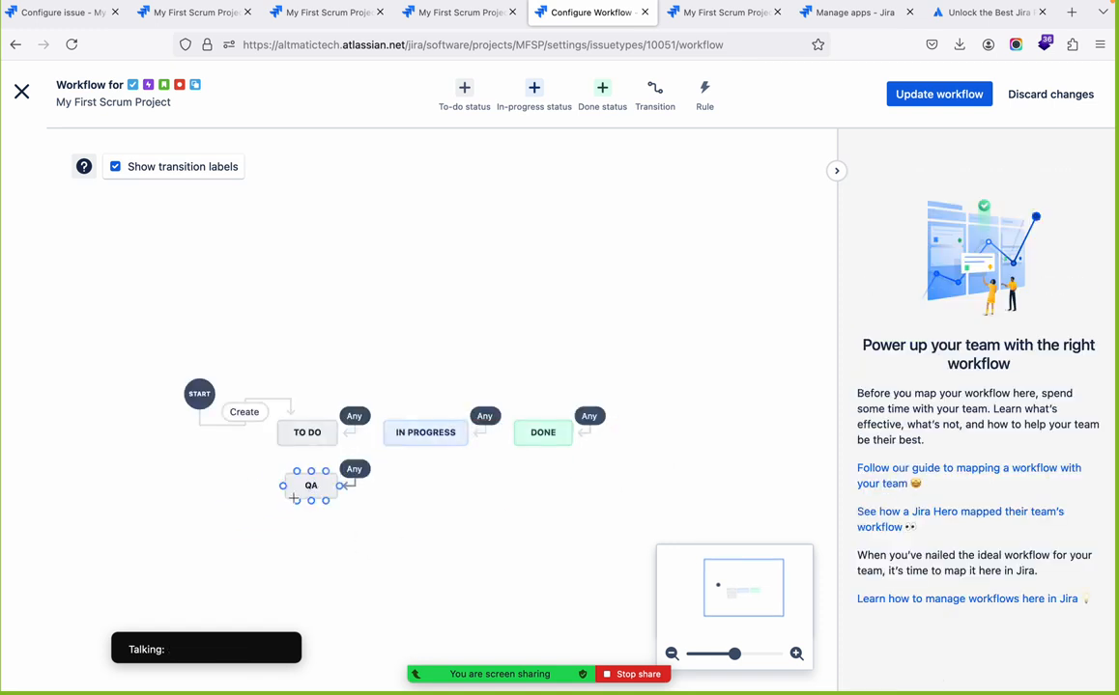
{"action": "left_click_drag", "start_coordinate": [311, 487], "coordinate": [488, 485]}
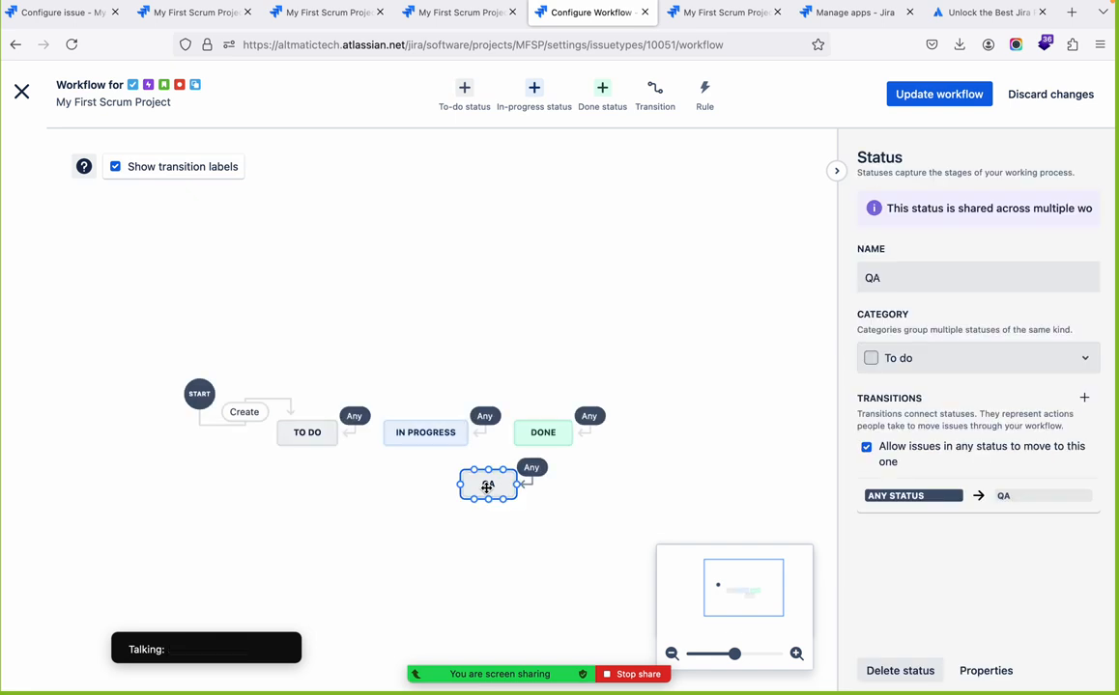
{"action": "left_click", "coordinate": [475, 565]}
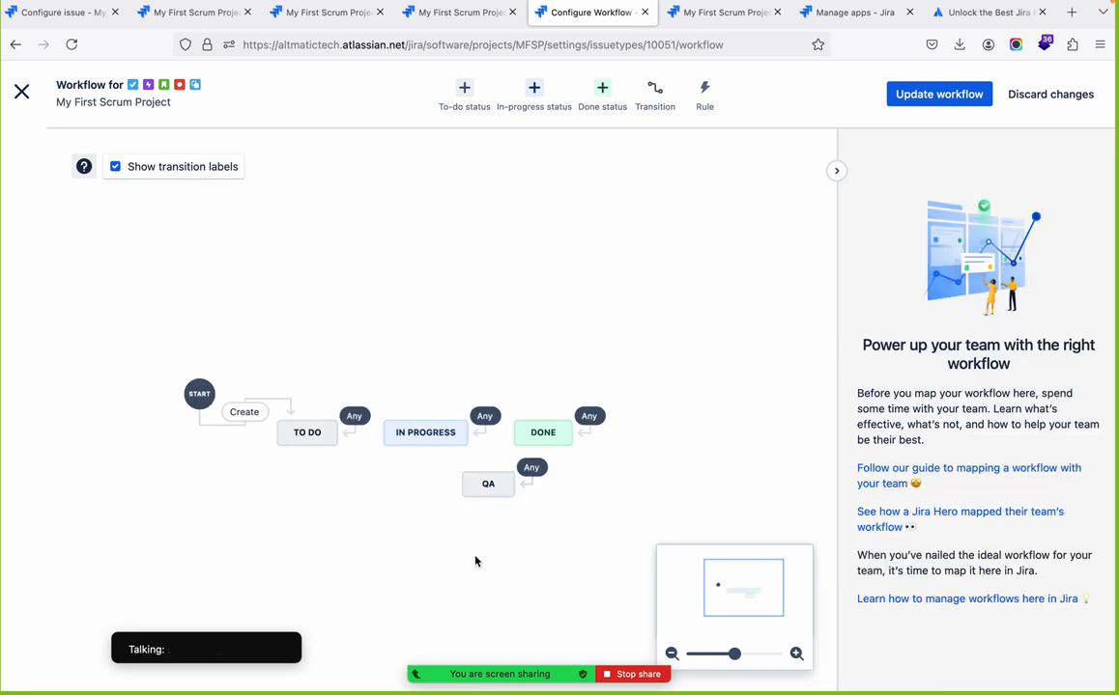
{"action": "left_click_drag", "start_coordinate": [474, 483], "coordinate": [475, 511]}
{"action": "left_click", "coordinate": [480, 578]}
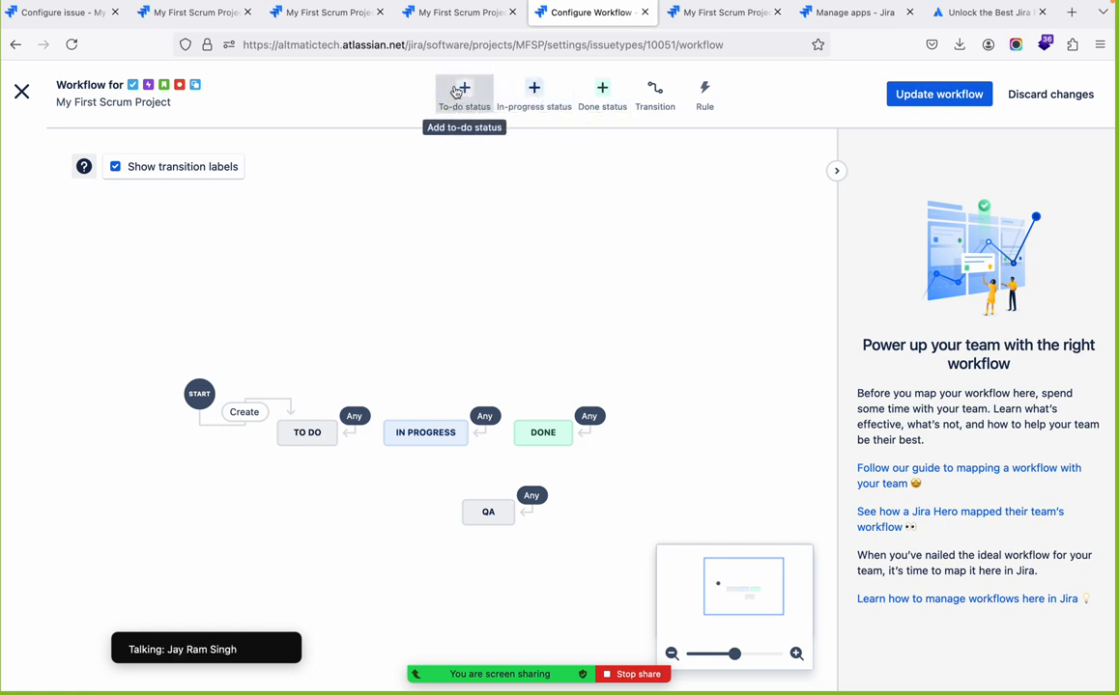
- Add a new in-progress status named QA In Progress to the workflow
{"action": "left_click", "coordinate": [535, 89]}
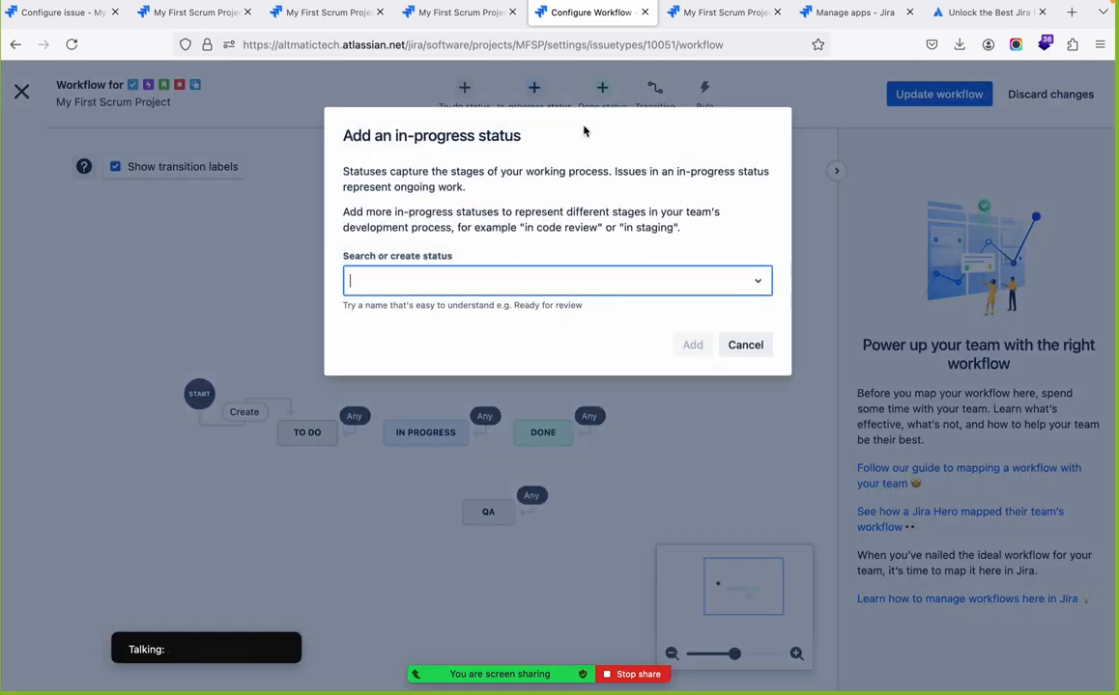
{"action": "type", "text": "QA In"}
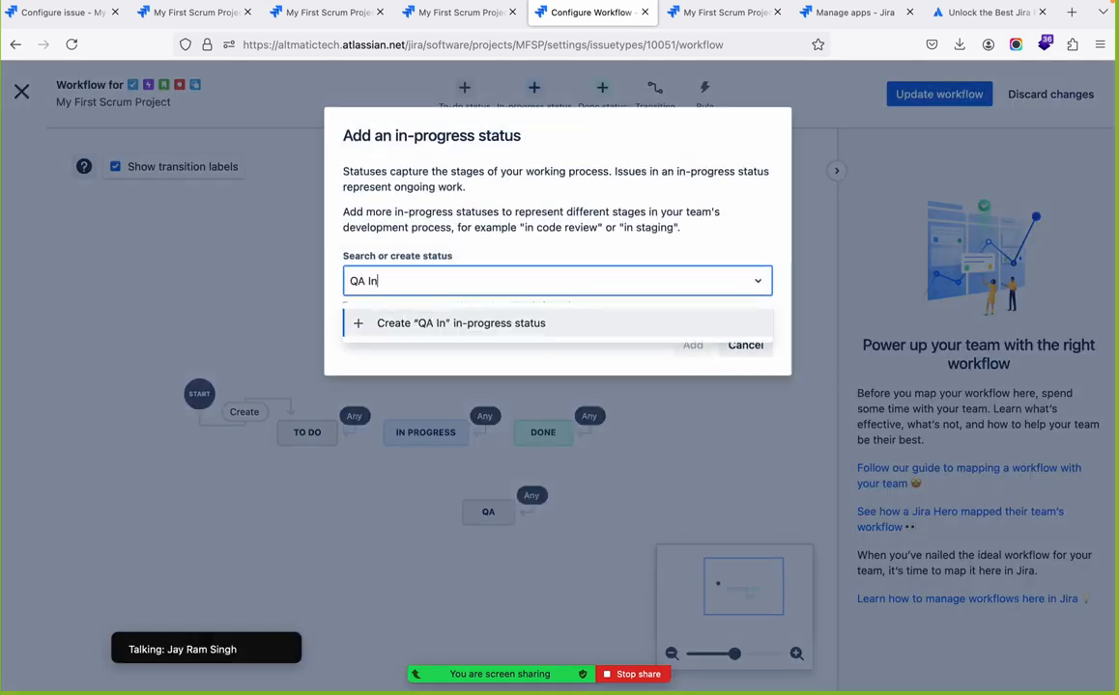
{"action": "type", "text": " Progress"}
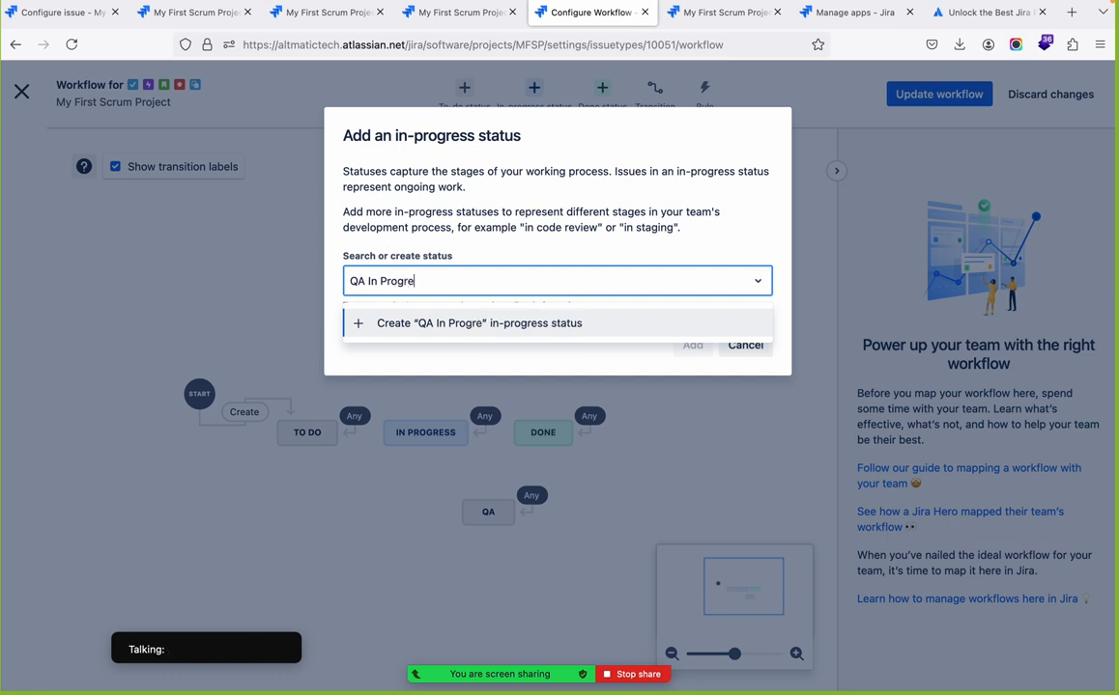
{"action": "key", "text": "Return"}
{"action": "left_click", "coordinate": [687, 343]}
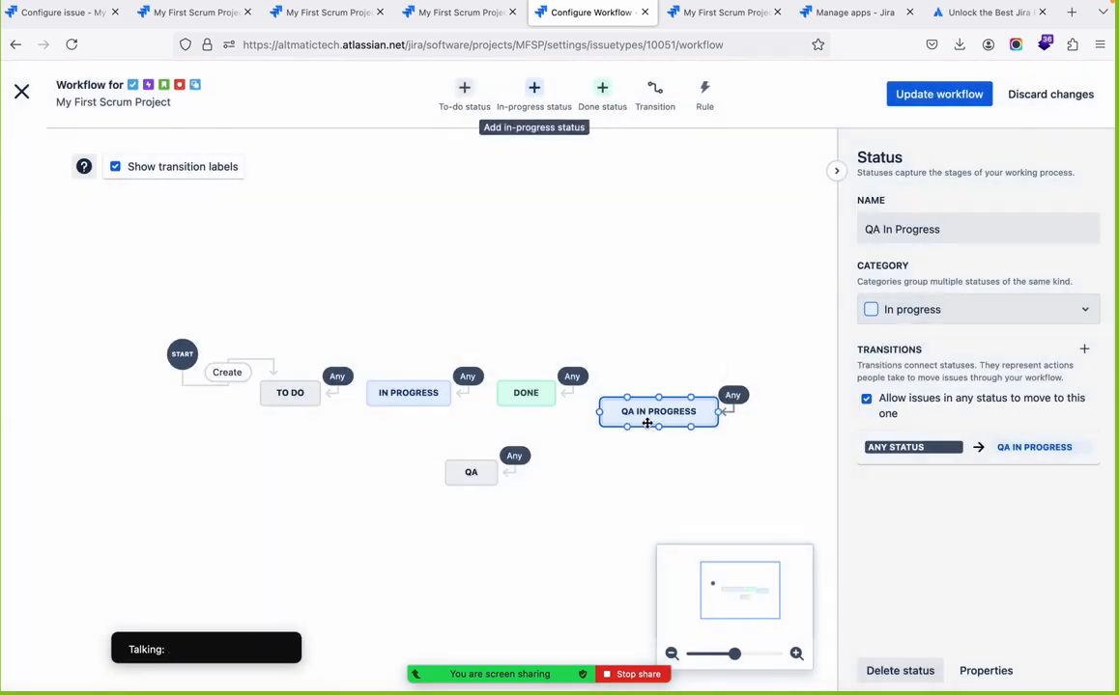
- Arrange a second row in the diagram with QA beneath To Do and QA In Progress beneath In Progress
{"action": "left_click_drag", "start_coordinate": [645, 422], "coordinate": [293, 459]}
{"action": "left_click", "coordinate": [293, 458]}
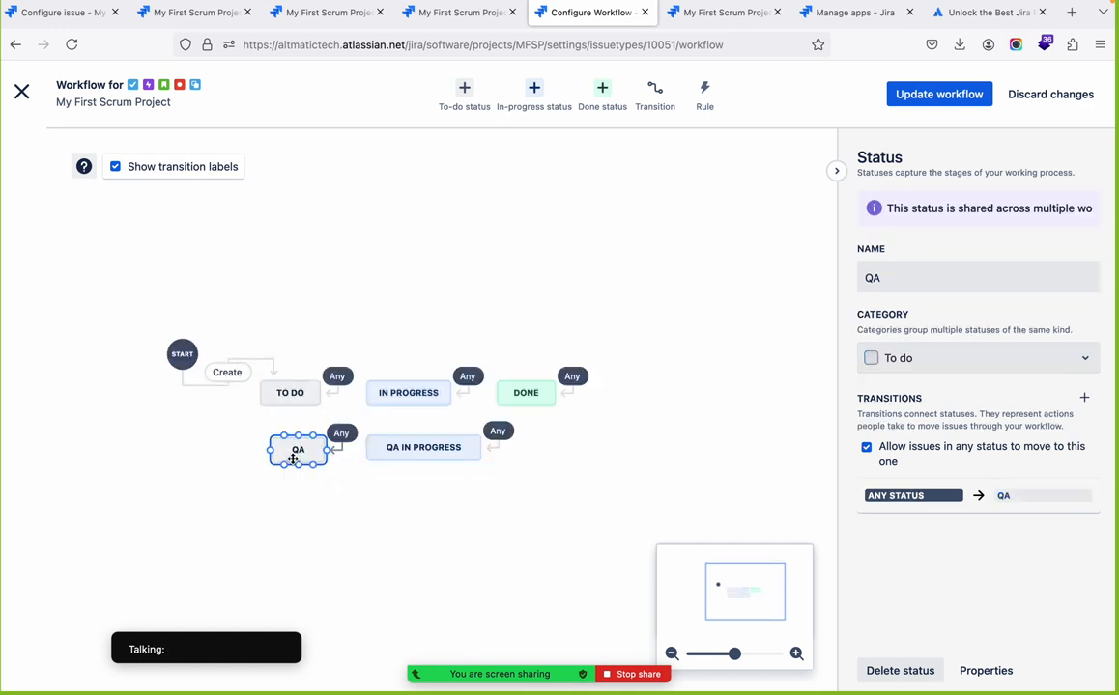
{"action": "left_click", "coordinate": [375, 546]}
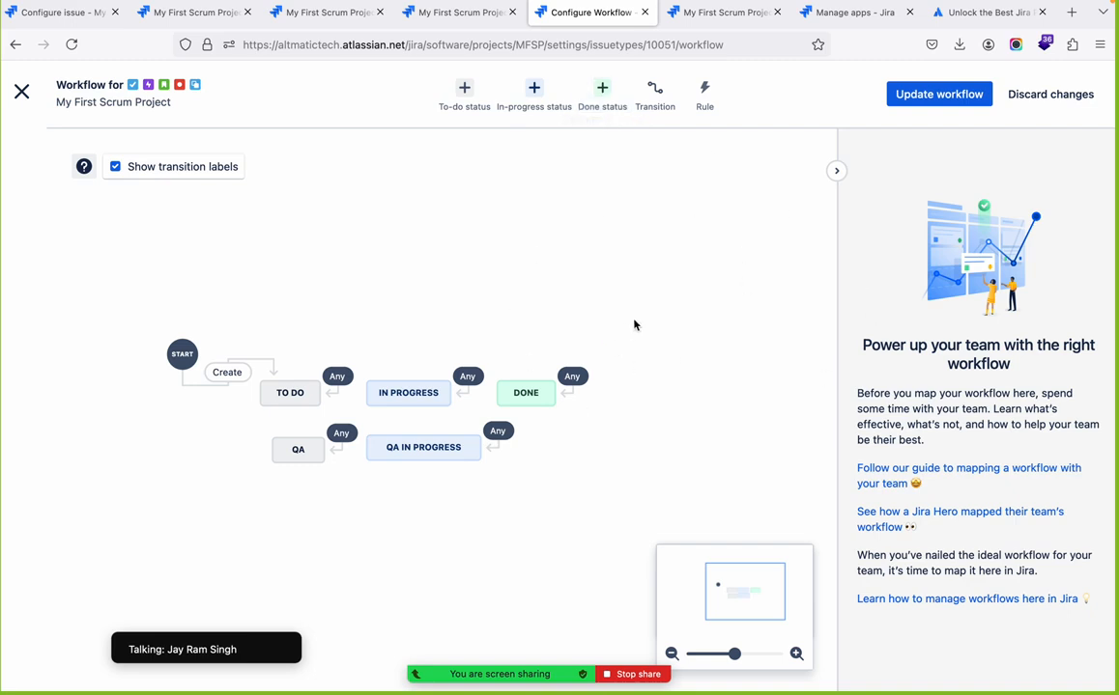
- Update the workflow with the status changes, go back from the board column review, and close the workflow editor
{"action": "left_click", "coordinate": [934, 100]}
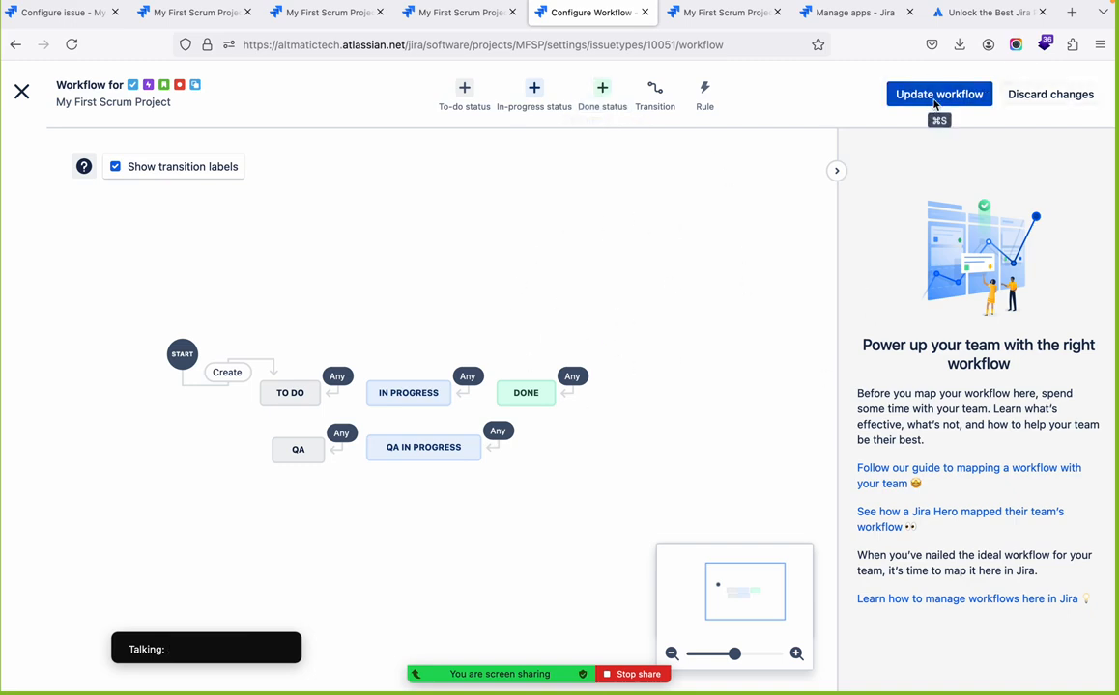
{"action": "left_click", "coordinate": [656, 309]}
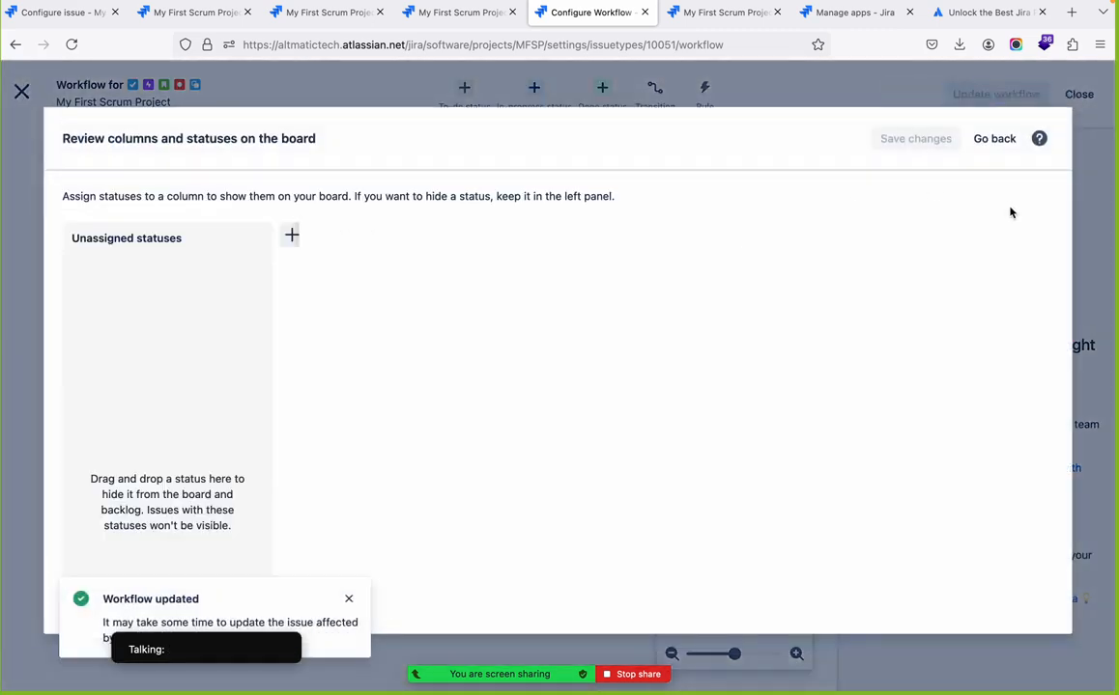
{"action": "left_click", "coordinate": [993, 139]}
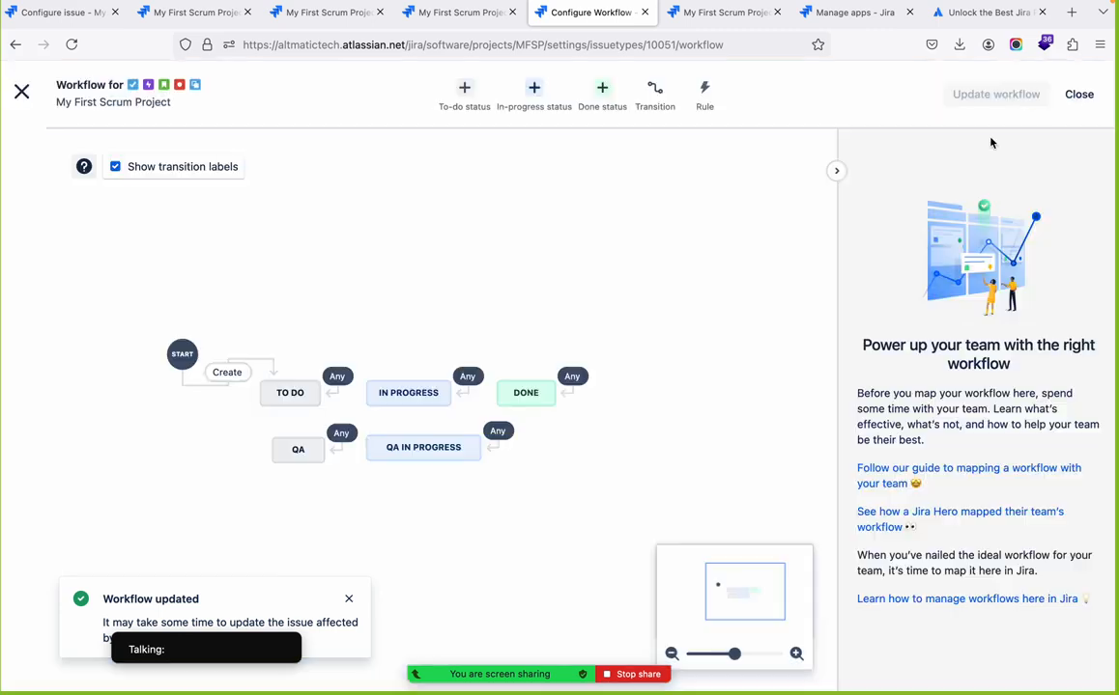
{"action": "left_click", "coordinate": [23, 93]}
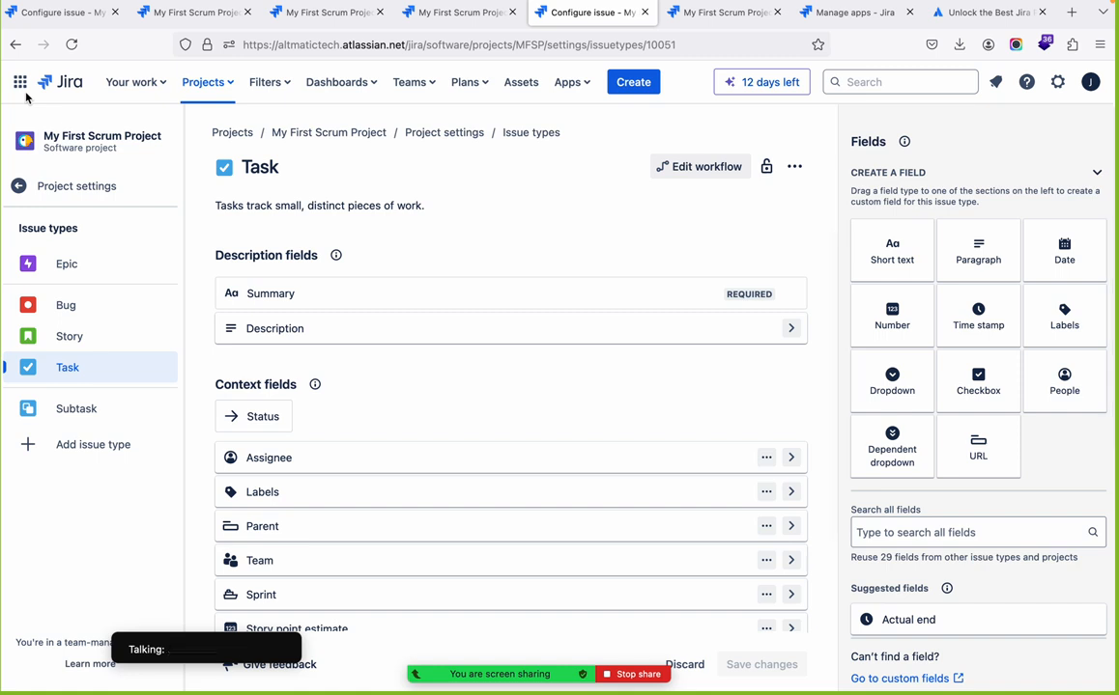
- Return to the MFSP Sprint 1 board and move the QA In Progress column between QA and Done
{"action": "left_click", "coordinate": [85, 185]}
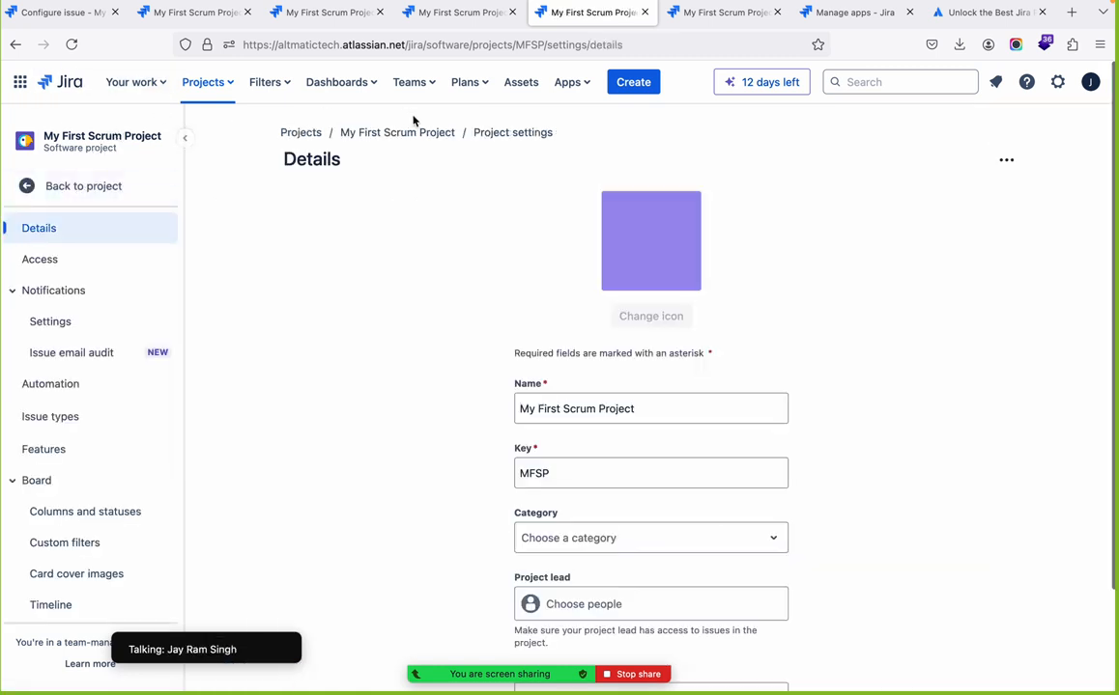
{"action": "left_click", "coordinate": [410, 136]}
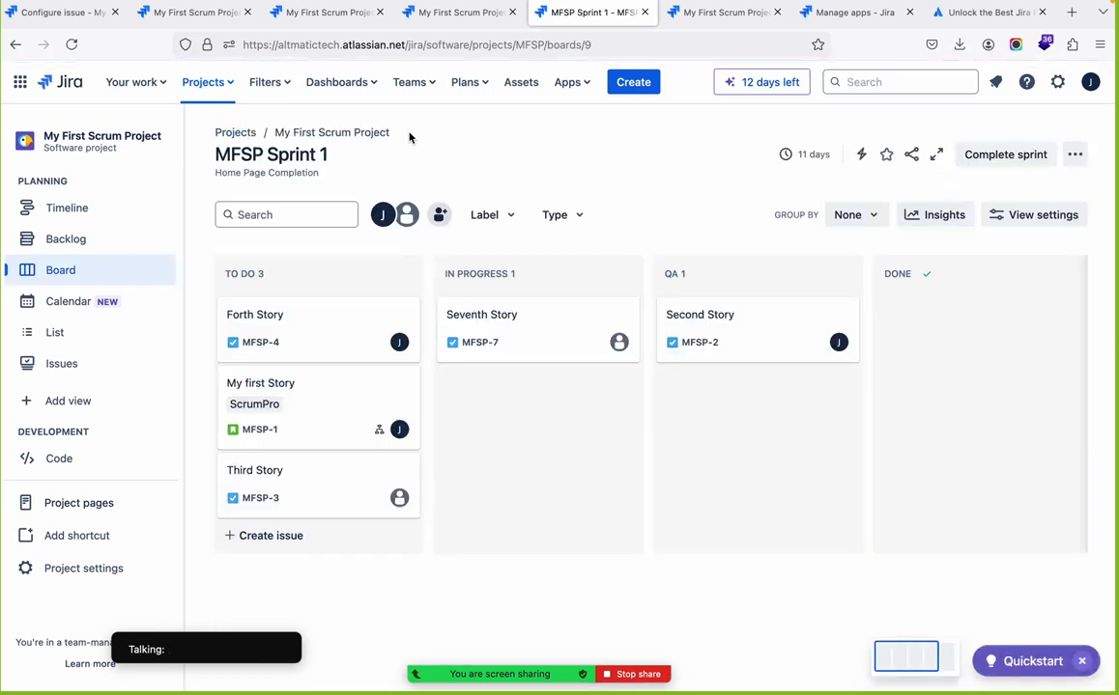
{"action": "scroll", "coordinate": [674, 547], "scroll_direction": "right", "scroll_amount": 5}
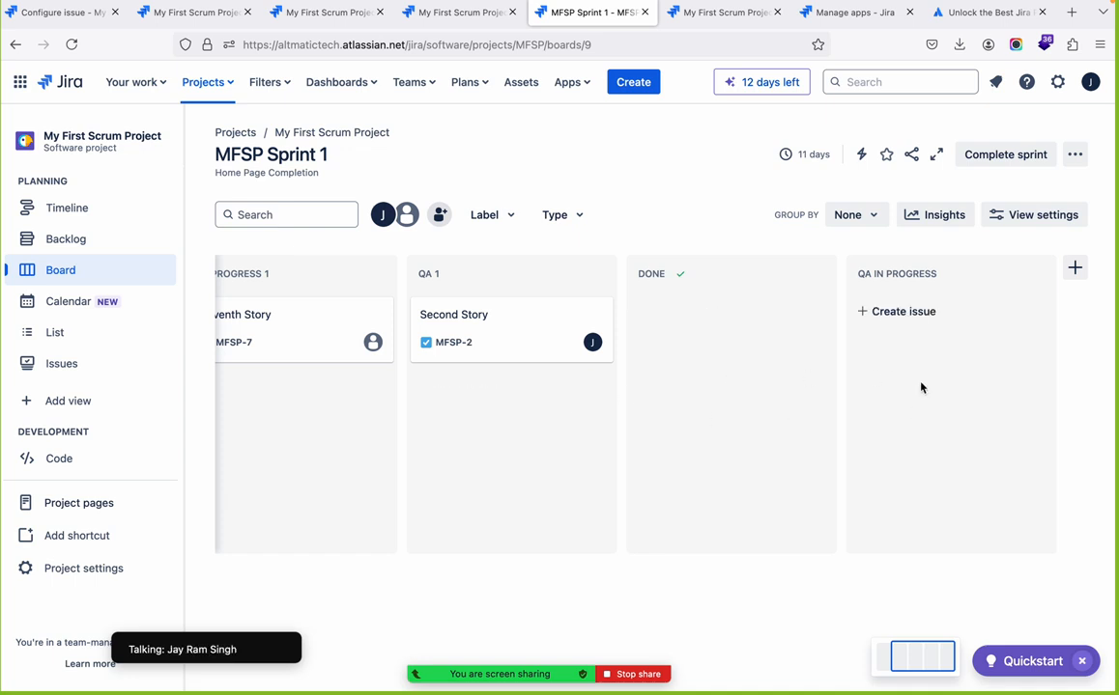
{"action": "left_click_drag", "start_coordinate": [865, 388], "coordinate": [802, 413]}
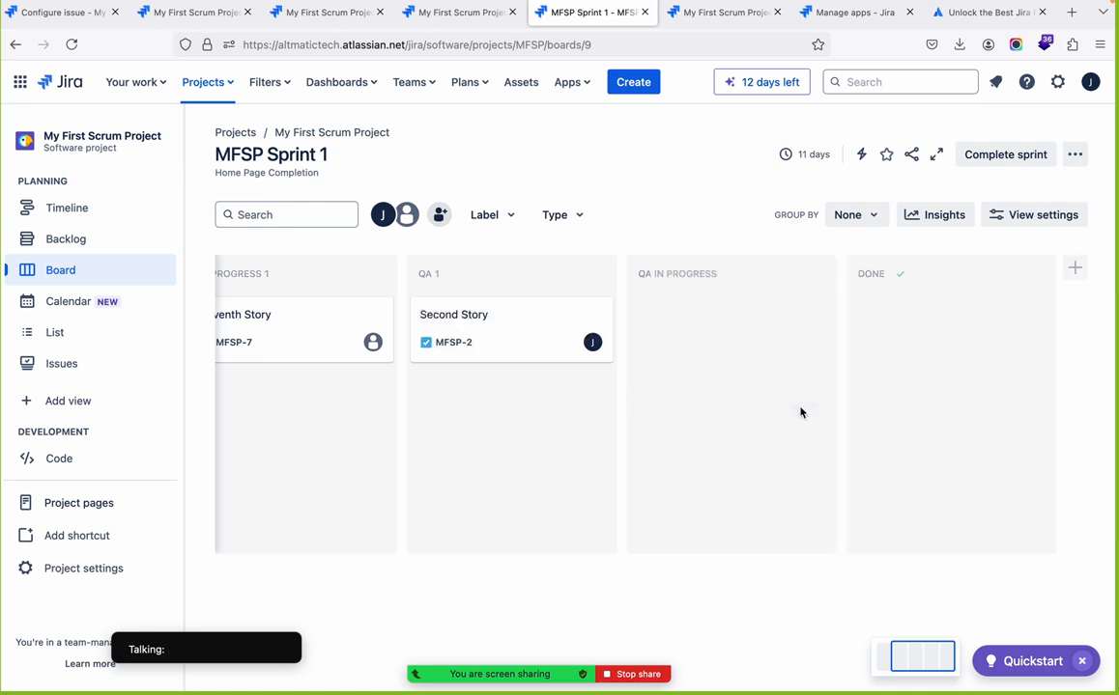
{"action": "scroll", "coordinate": [534, 418], "scroll_direction": "left", "scroll_amount": 5}
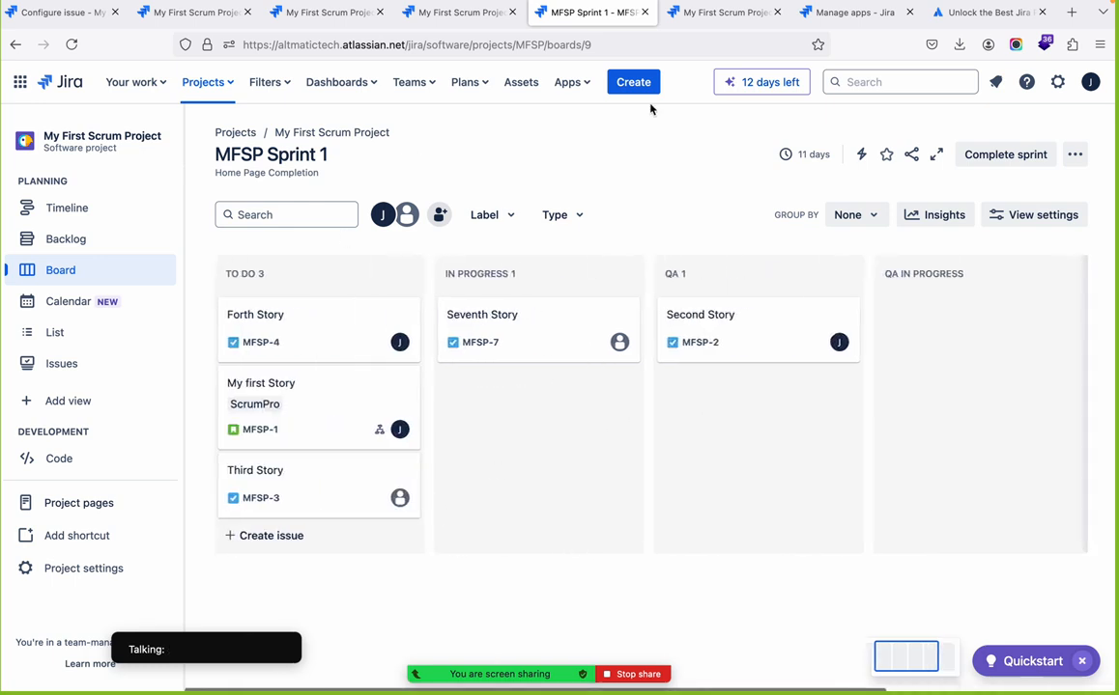
- Reopen the project's workflow editor from the sprint board
{"action": "left_click", "coordinate": [349, 132]}
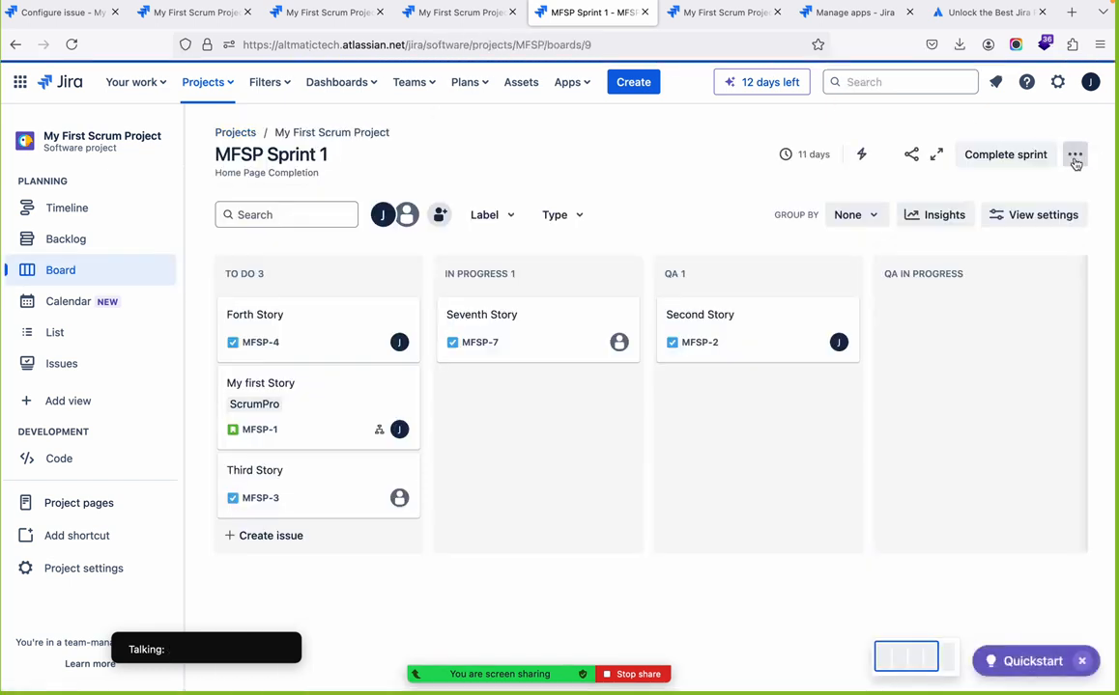
{"action": "left_click", "coordinate": [1075, 156]}
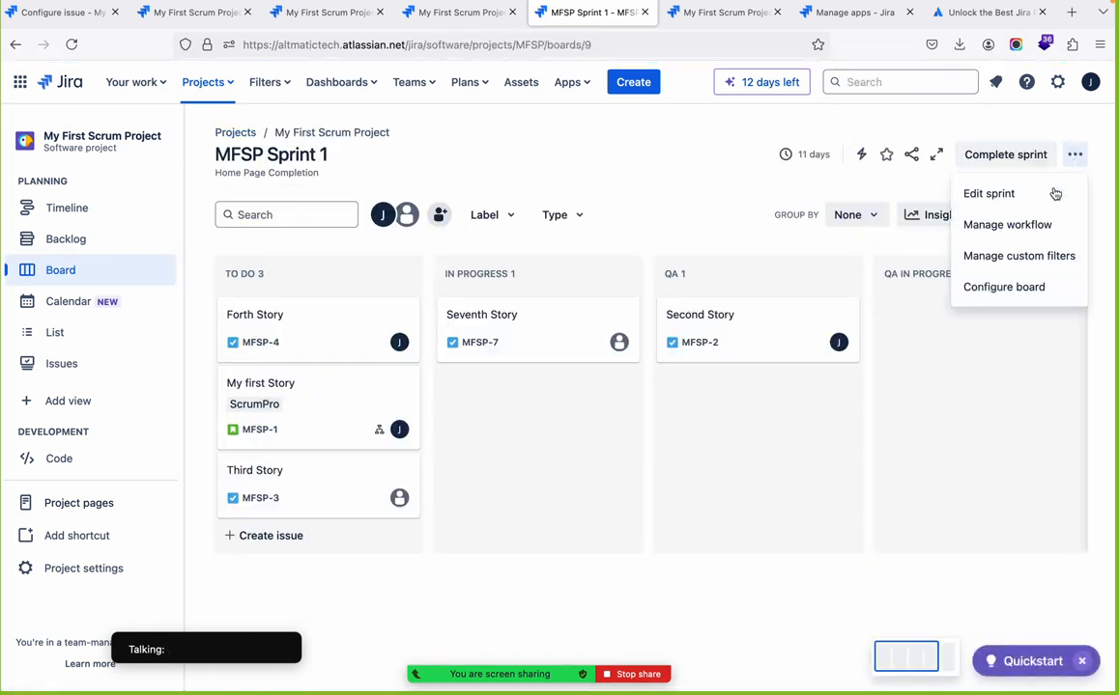
{"action": "left_click", "coordinate": [1002, 234]}
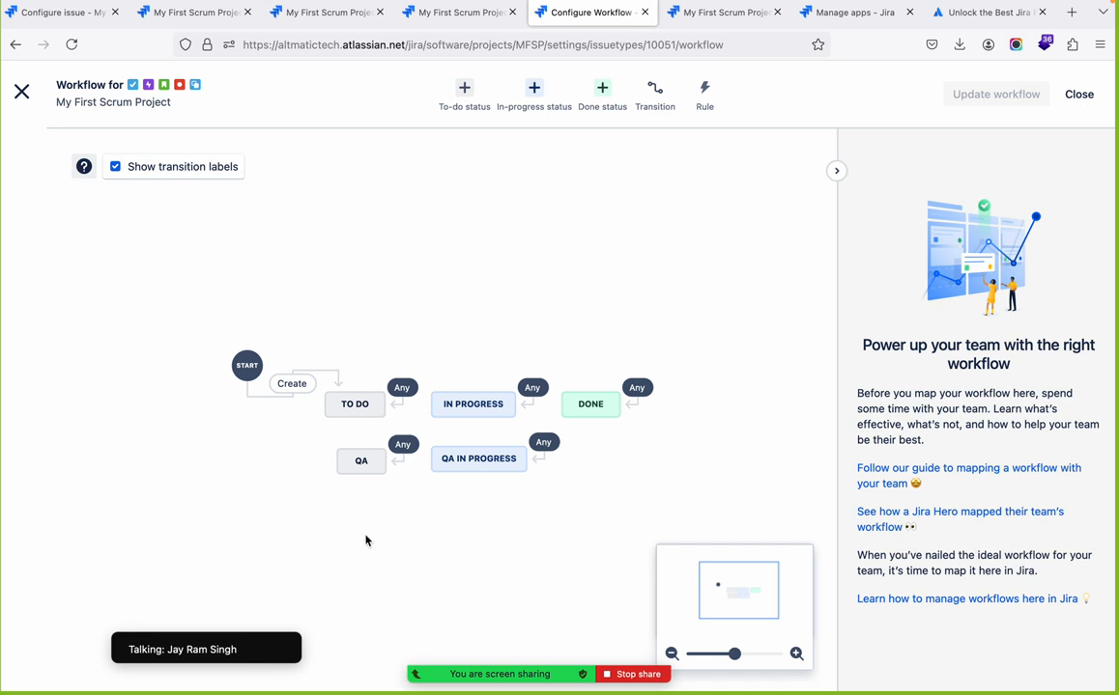
{"action": "left_click", "coordinate": [452, 404]}
{"action": "left_click", "coordinate": [472, 460]}
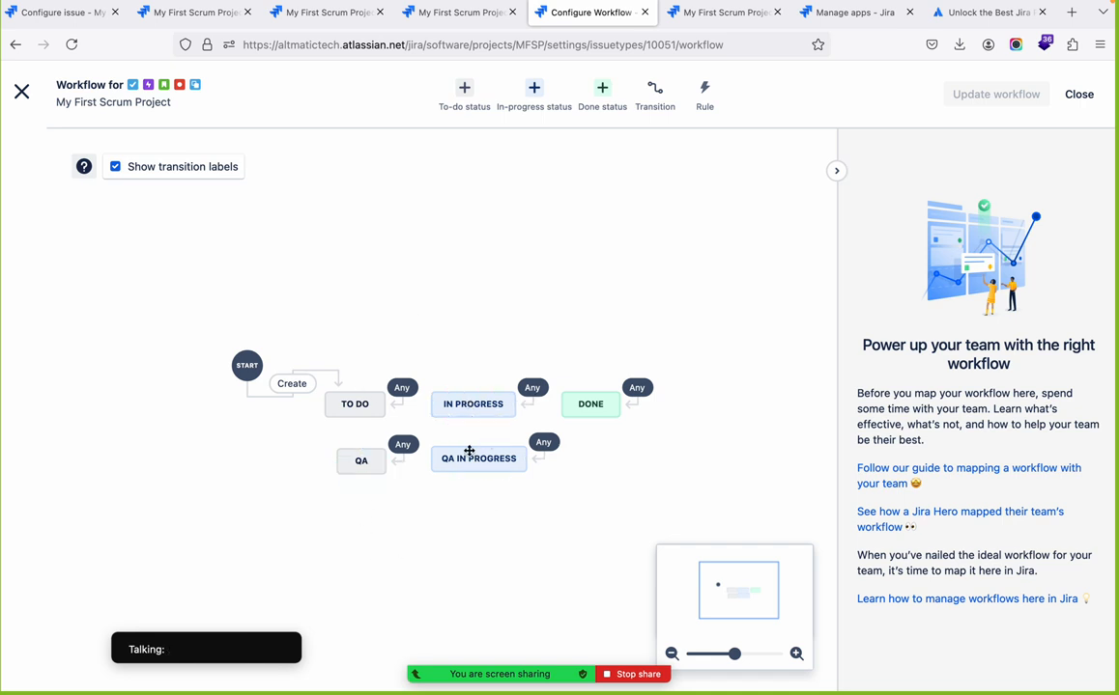
{"action": "left_click", "coordinate": [354, 404]}
{"action": "left_click", "coordinate": [361, 461]}
{"action": "left_click", "coordinate": [650, 433]}
- Point the Create transition to the In Progress status and save the workflow for Task, Bug, Story, Epic and Subtask
{"action": "left_click", "coordinate": [297, 387]}
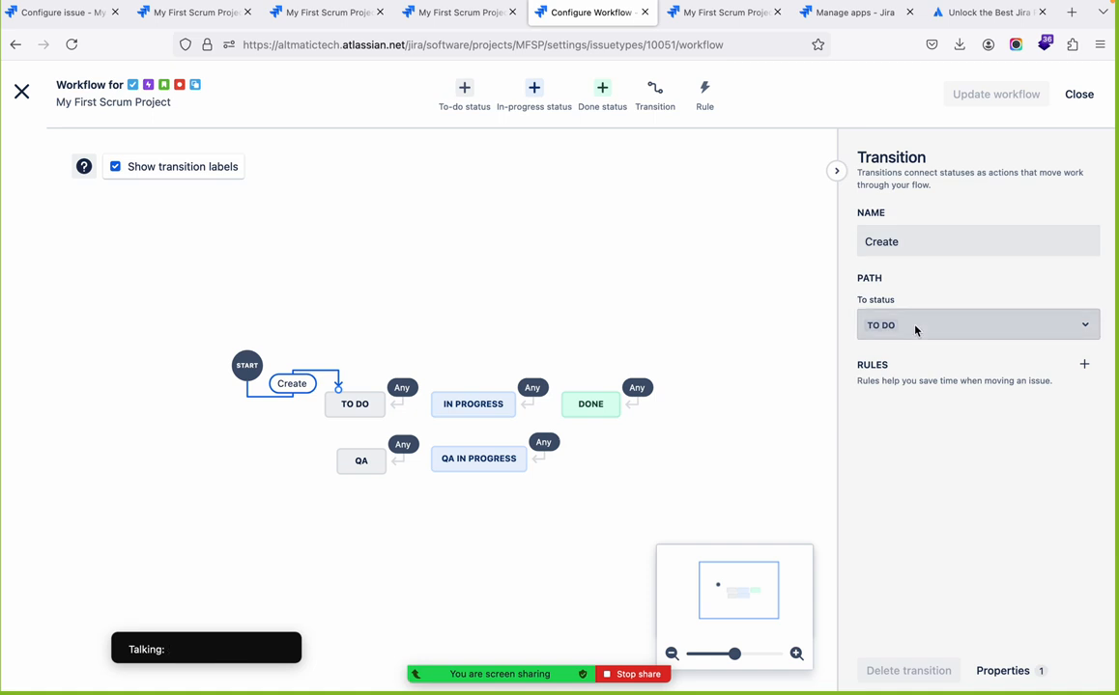
{"action": "left_click", "coordinate": [1083, 328]}
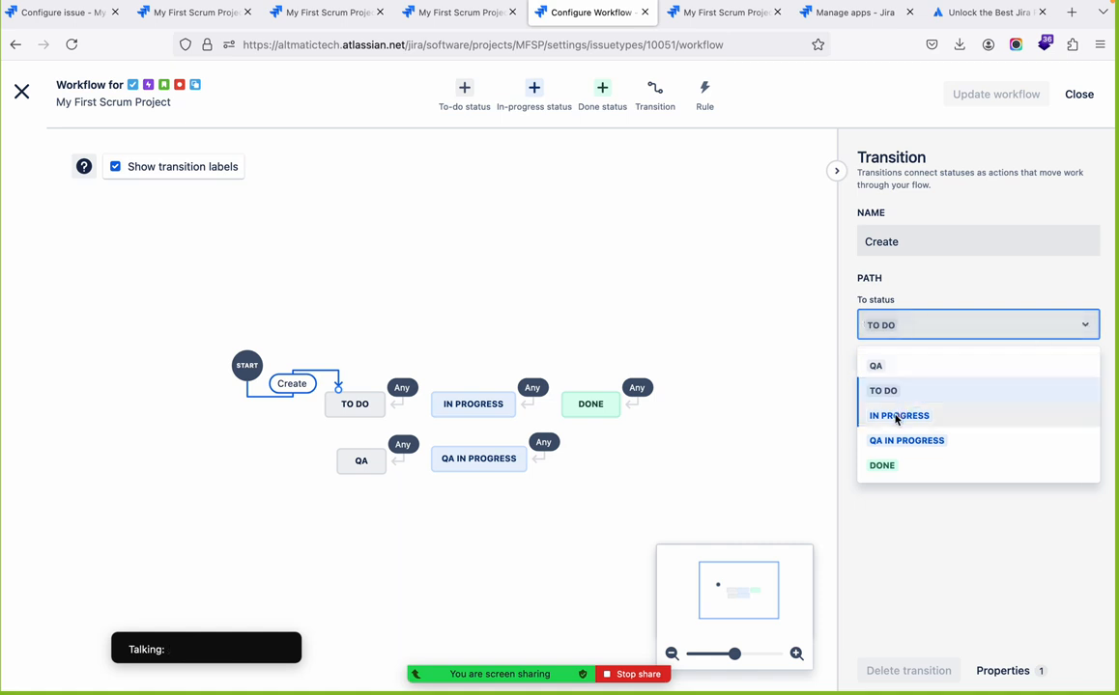
{"action": "left_click", "coordinate": [896, 416]}
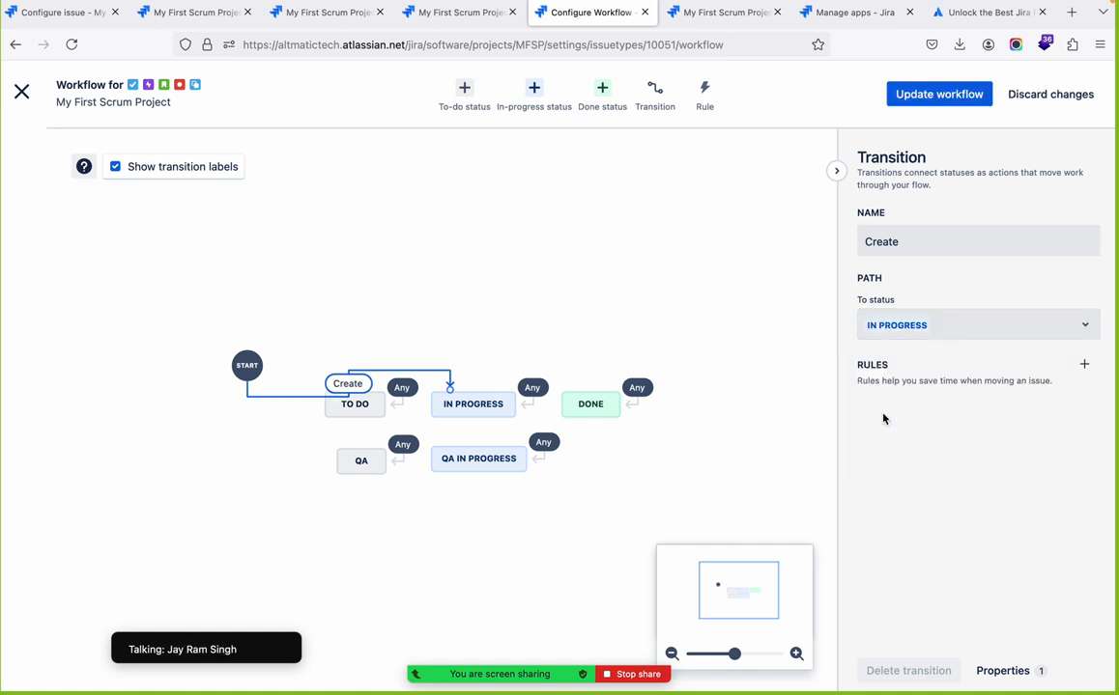
{"action": "left_click", "coordinate": [940, 93]}
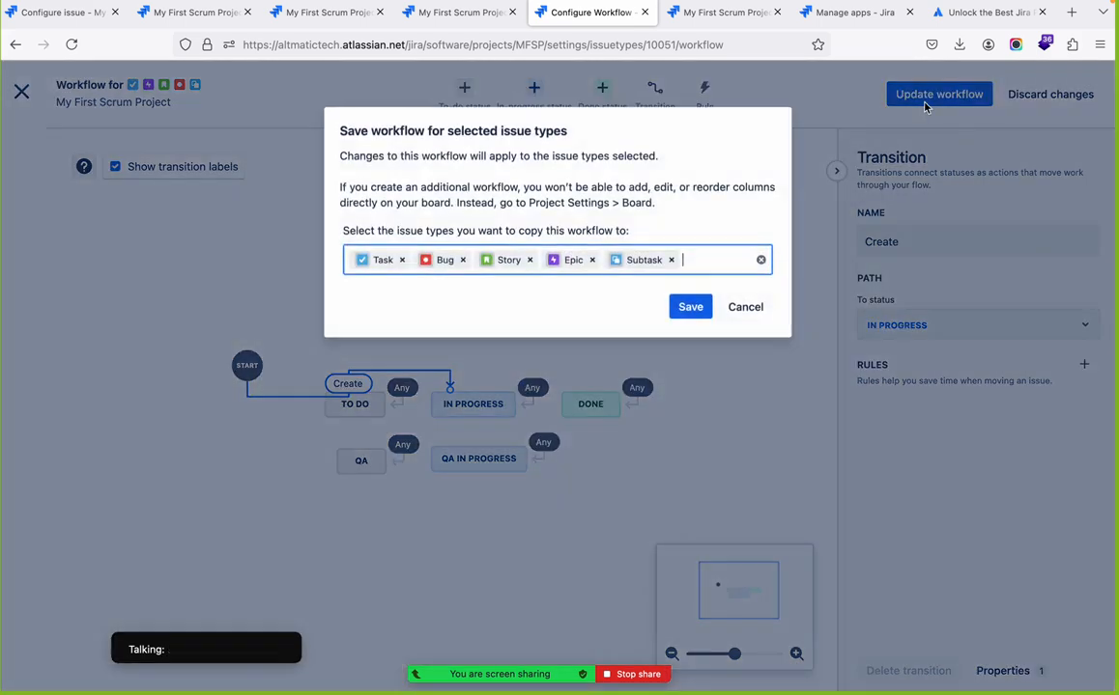
{"action": "left_click", "coordinate": [690, 308]}
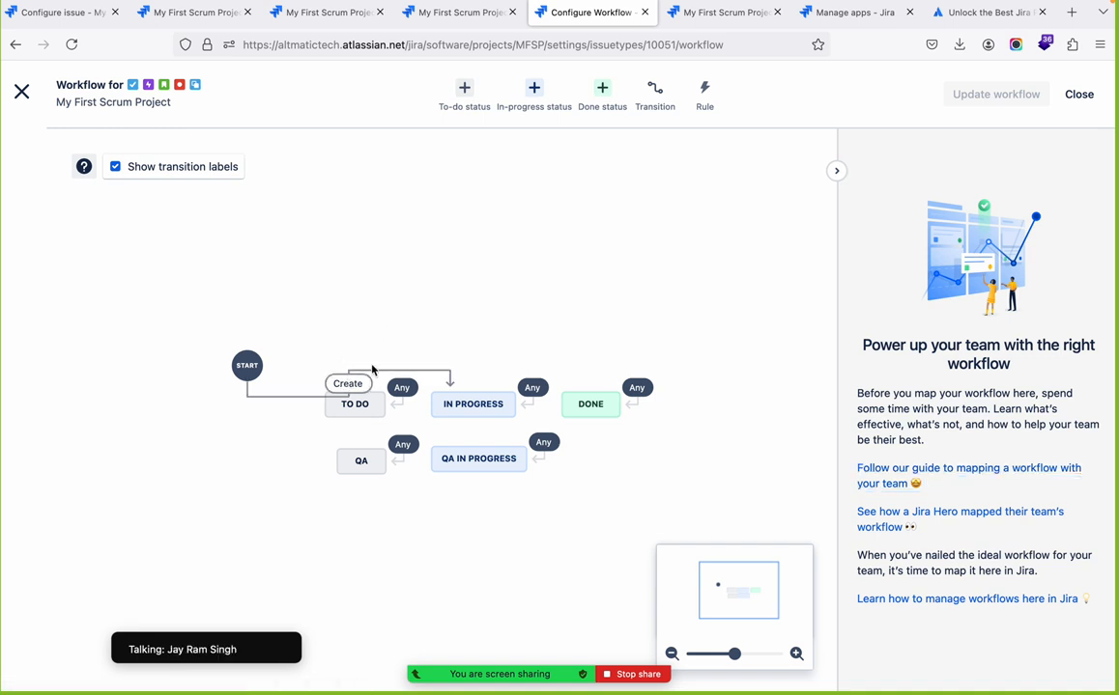
- Close the workflow editor, leave the project settings and open the My First Scrum Project backlog
{"action": "left_click", "coordinate": [450, 399]}
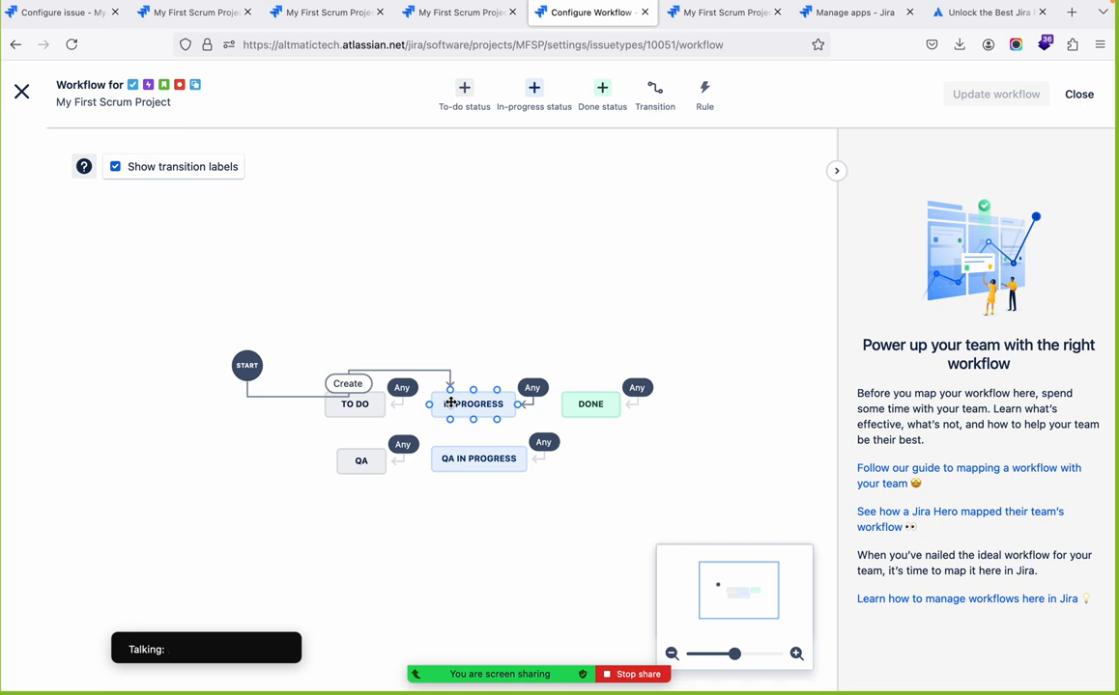
{"action": "left_click", "coordinate": [450, 309]}
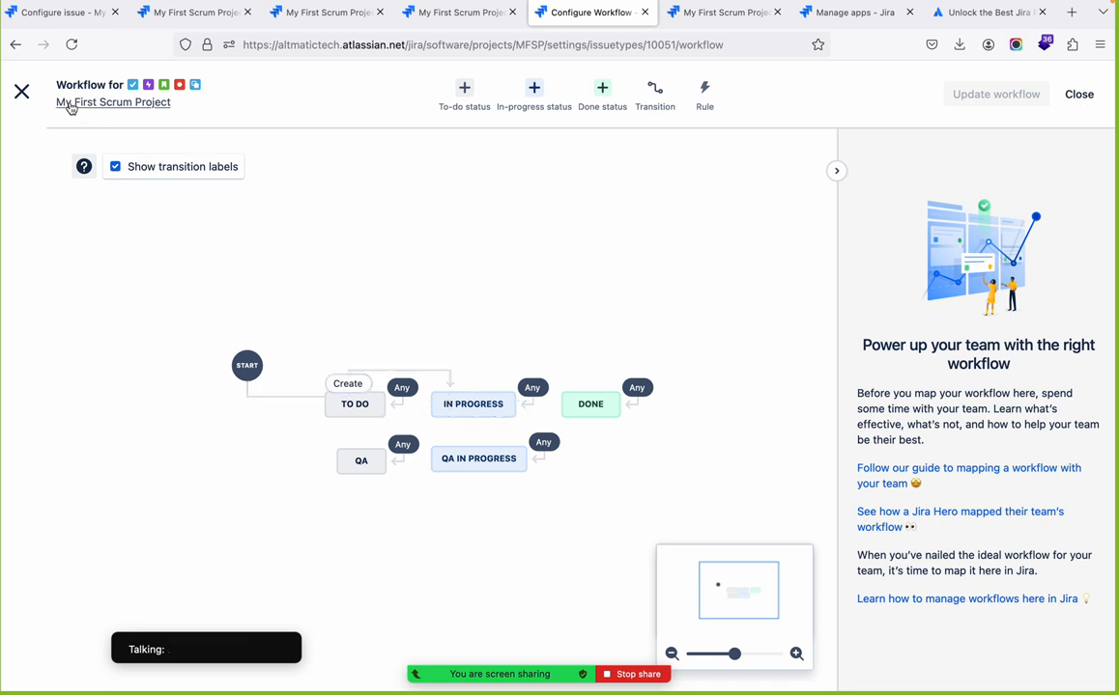
{"action": "left_click", "coordinate": [22, 91]}
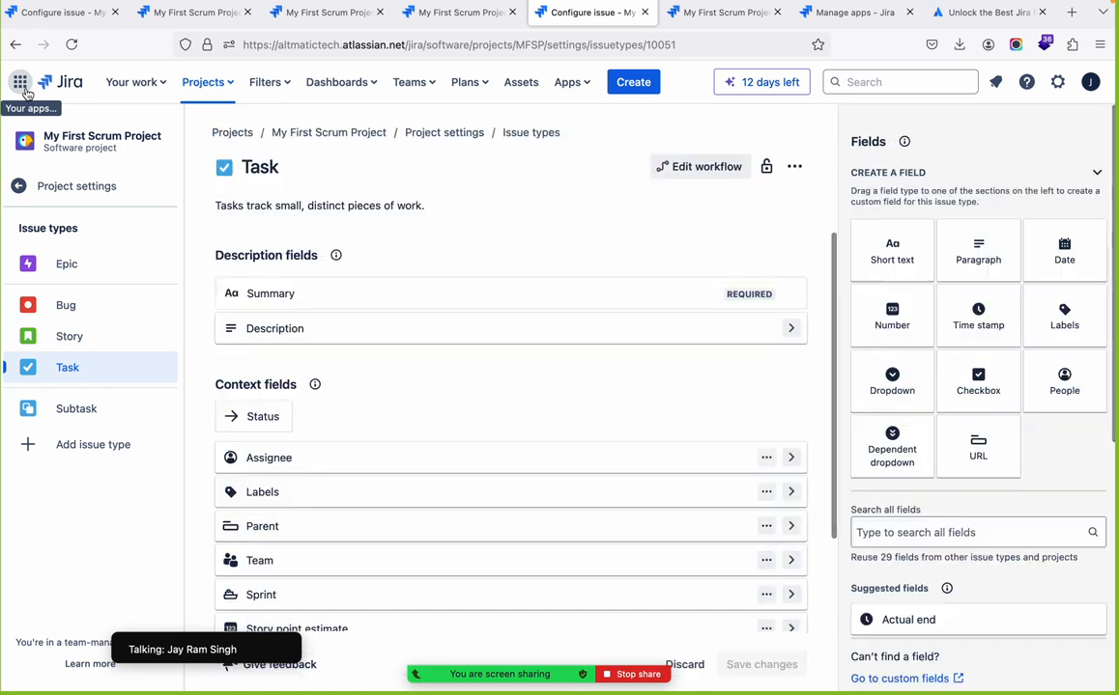
{"action": "left_click", "coordinate": [67, 190]}
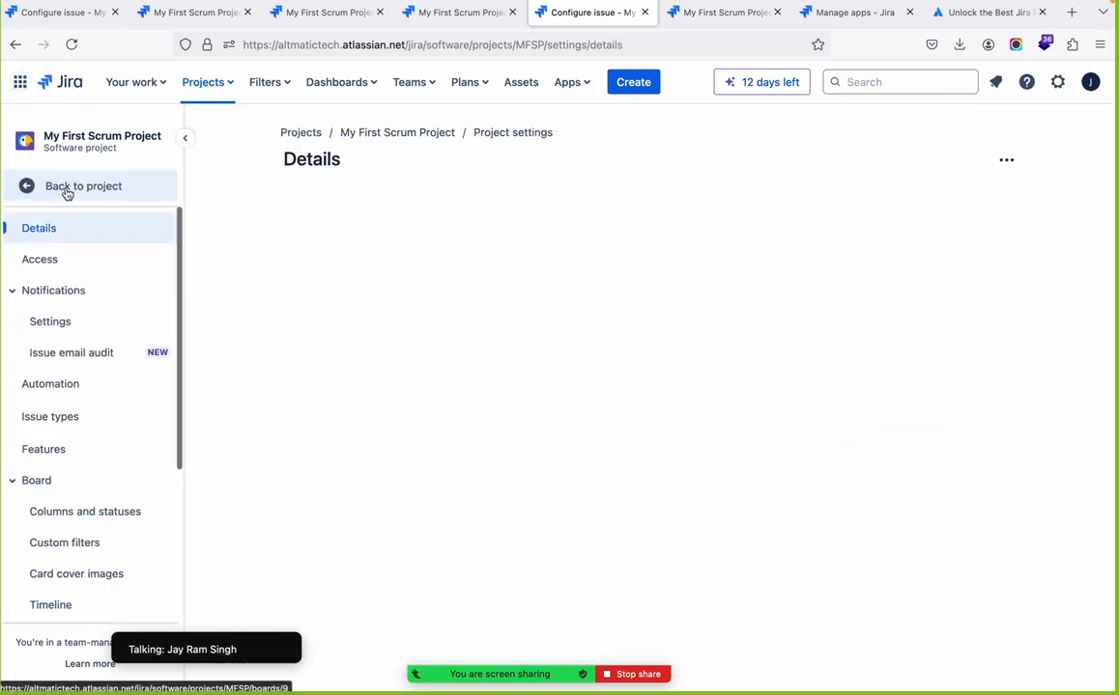
{"action": "left_click", "coordinate": [69, 188]}
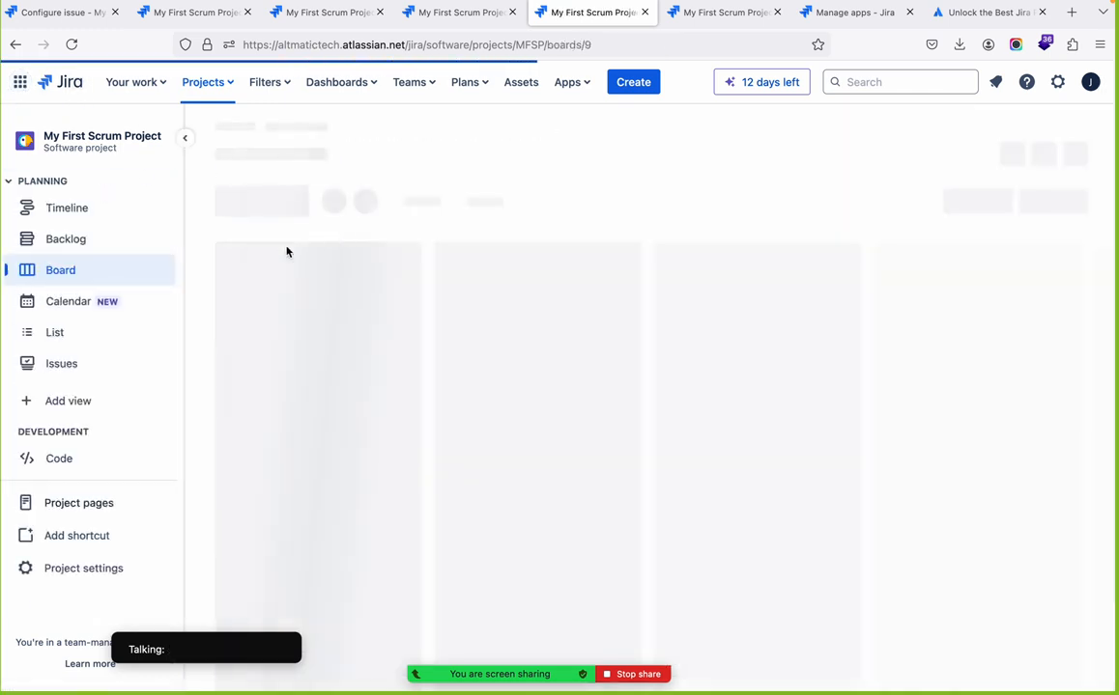
{"action": "left_click", "coordinate": [69, 246]}
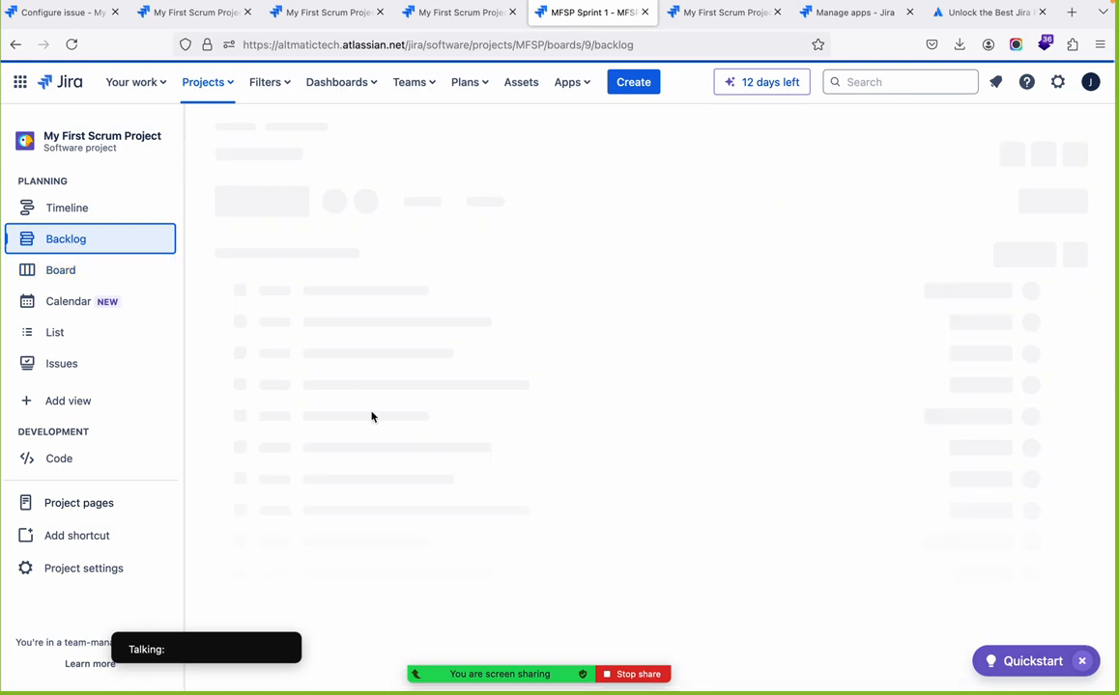
- Create a task named Workflow in MFSP Sprint 1
{"action": "scroll", "coordinate": [373, 417], "scroll_direction": "down", "scroll_amount": 5}
{"action": "scroll", "coordinate": [371, 416], "scroll_direction": "up", "scroll_amount": 3}
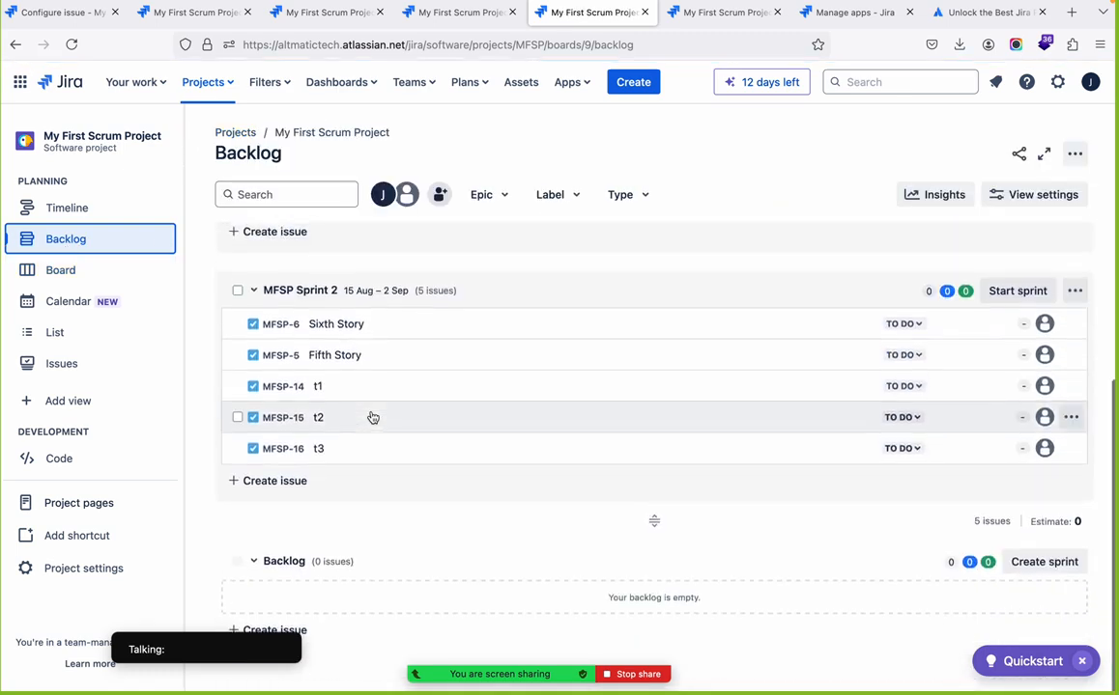
{"action": "left_click", "coordinate": [283, 441]}
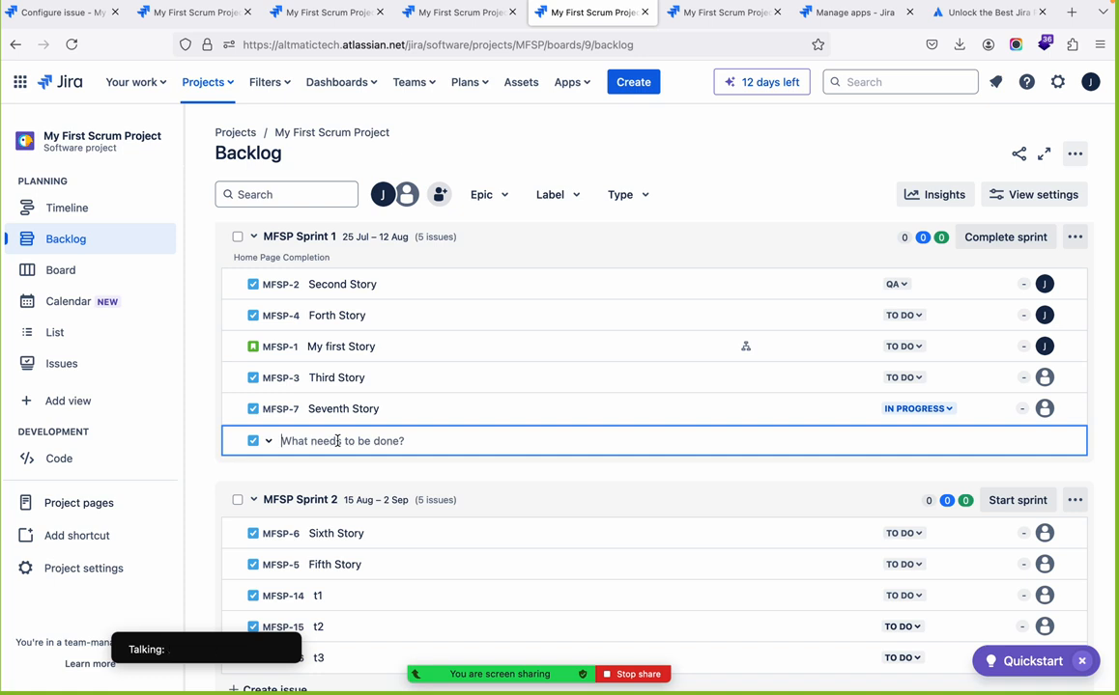
{"action": "type", "text": "Wor"}
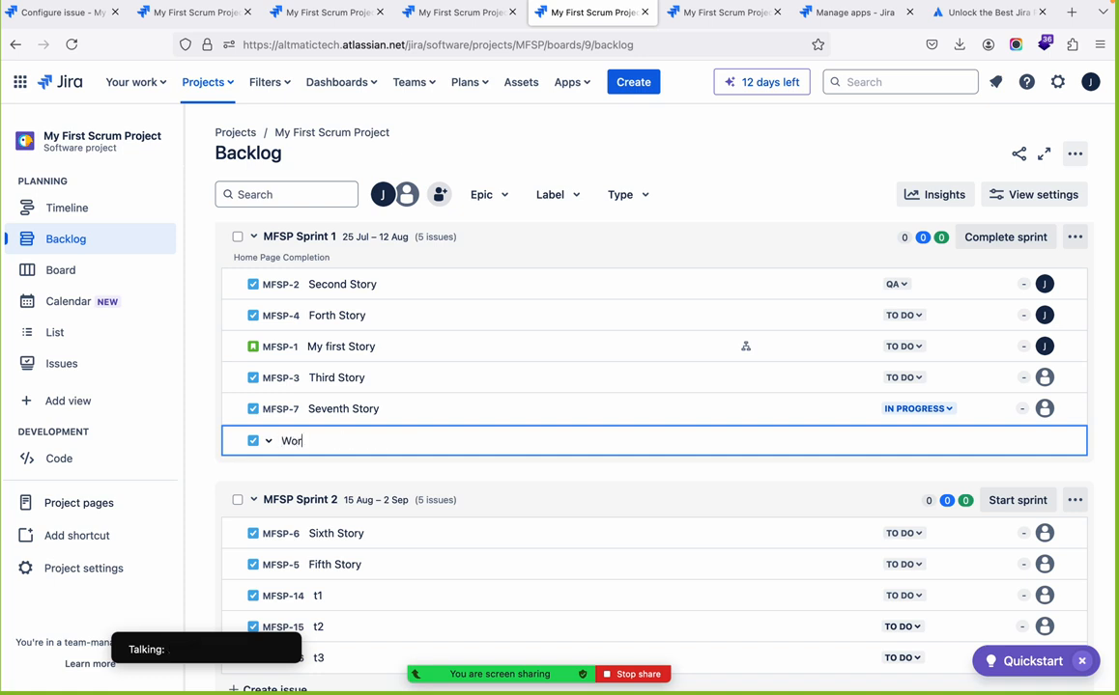
{"action": "type", "text": "kflow"}
{"action": "key", "text": "Return"}
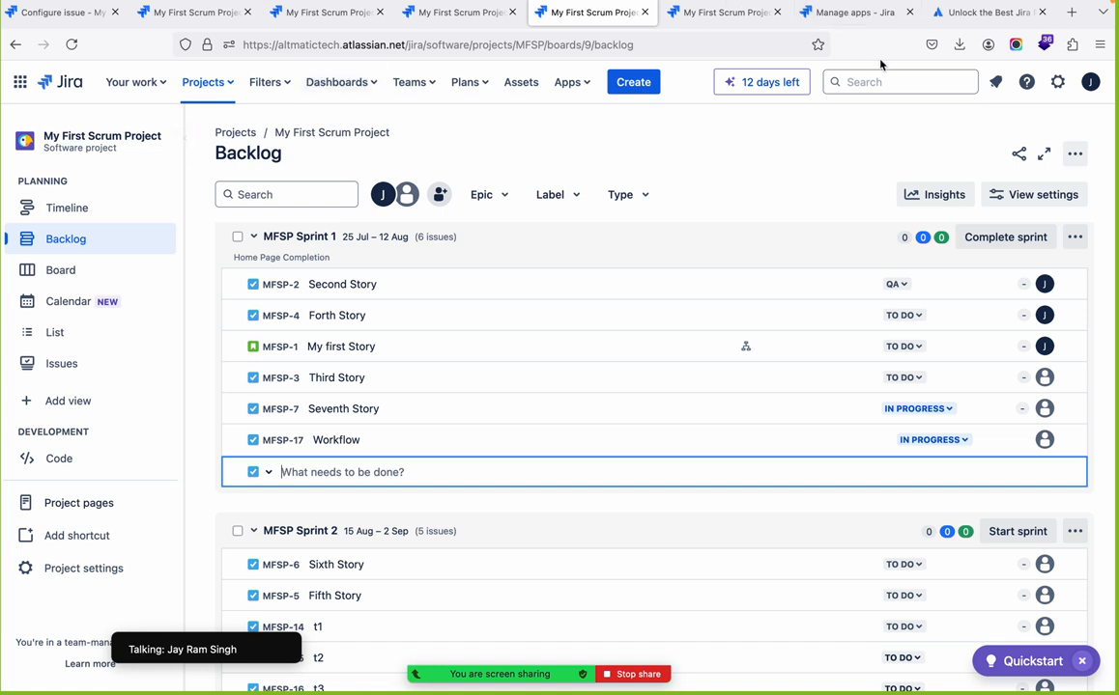
- Open the MFSP Sprint 1 board and reopen the project's workflow editor from it
{"action": "left_click", "coordinate": [354, 134]}
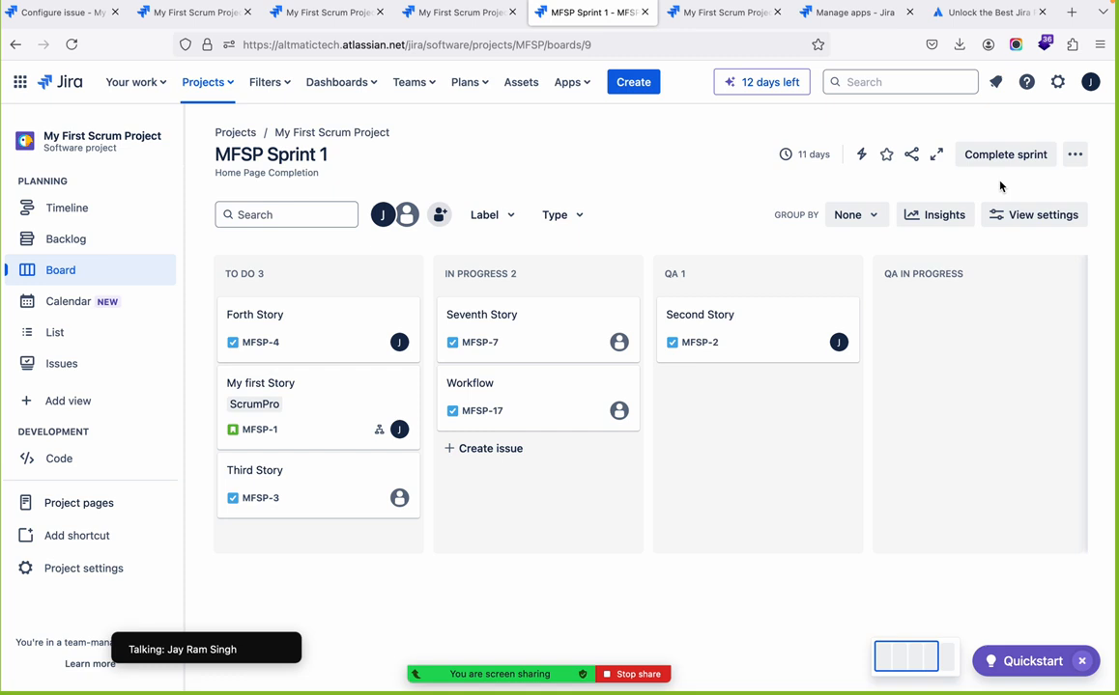
{"action": "left_click", "coordinate": [1075, 155]}
{"action": "left_click", "coordinate": [1005, 225]}
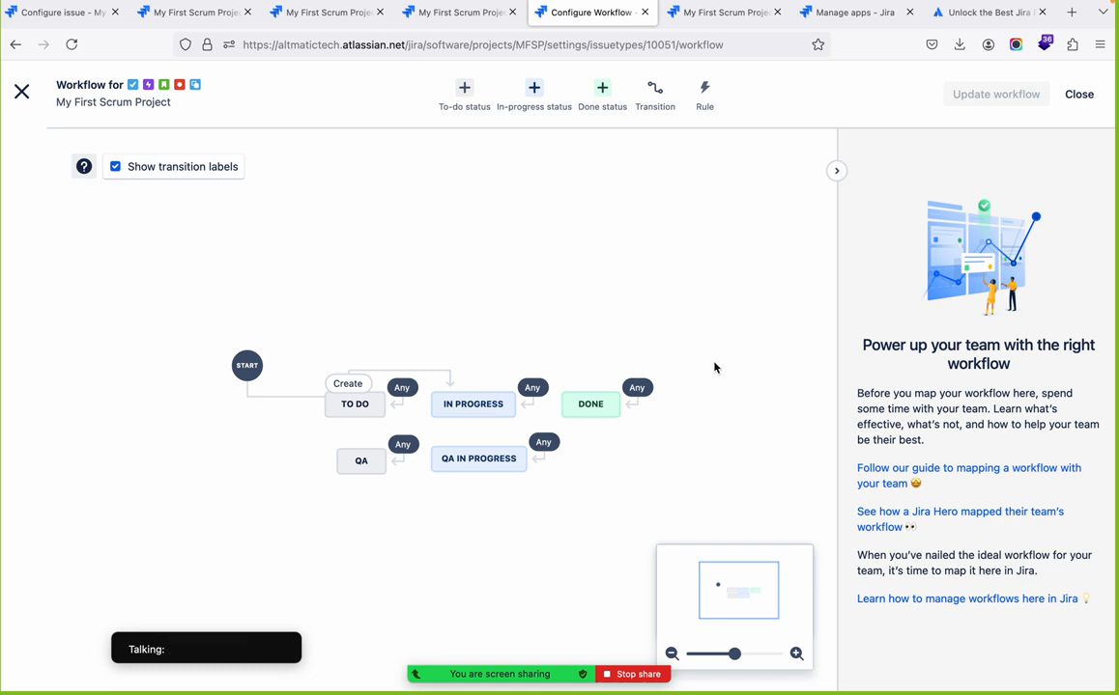
- Point the Create transition to the To Do status
{"action": "left_click", "coordinate": [464, 409]}
{"action": "left_click", "coordinate": [346, 384]}
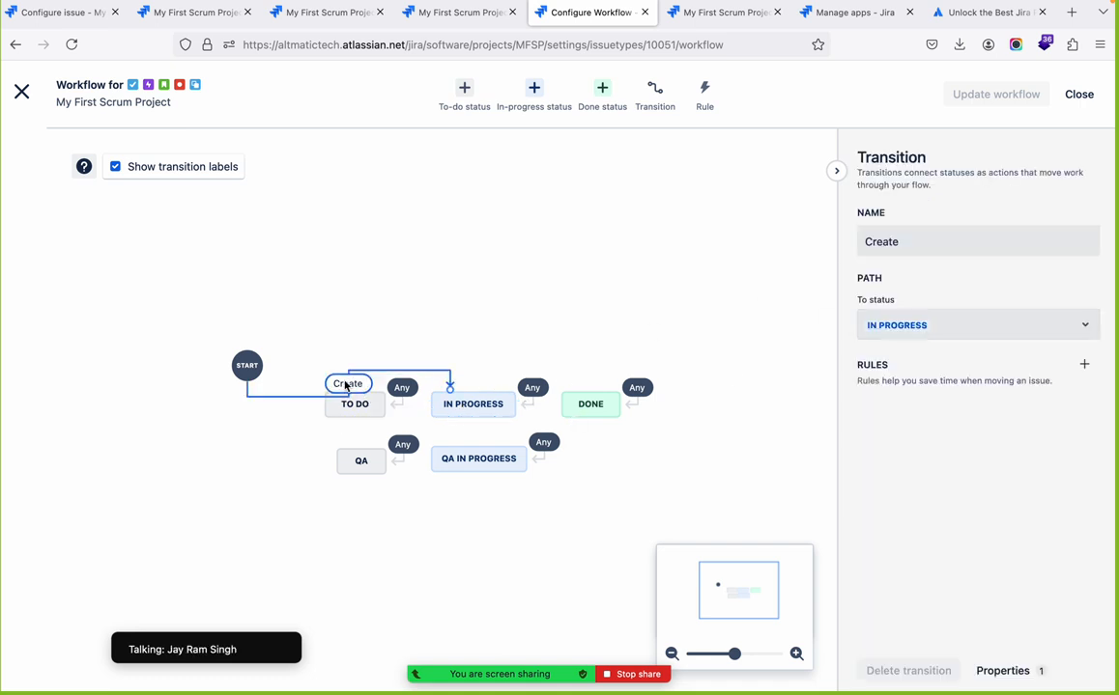
{"action": "left_click", "coordinate": [1082, 325]}
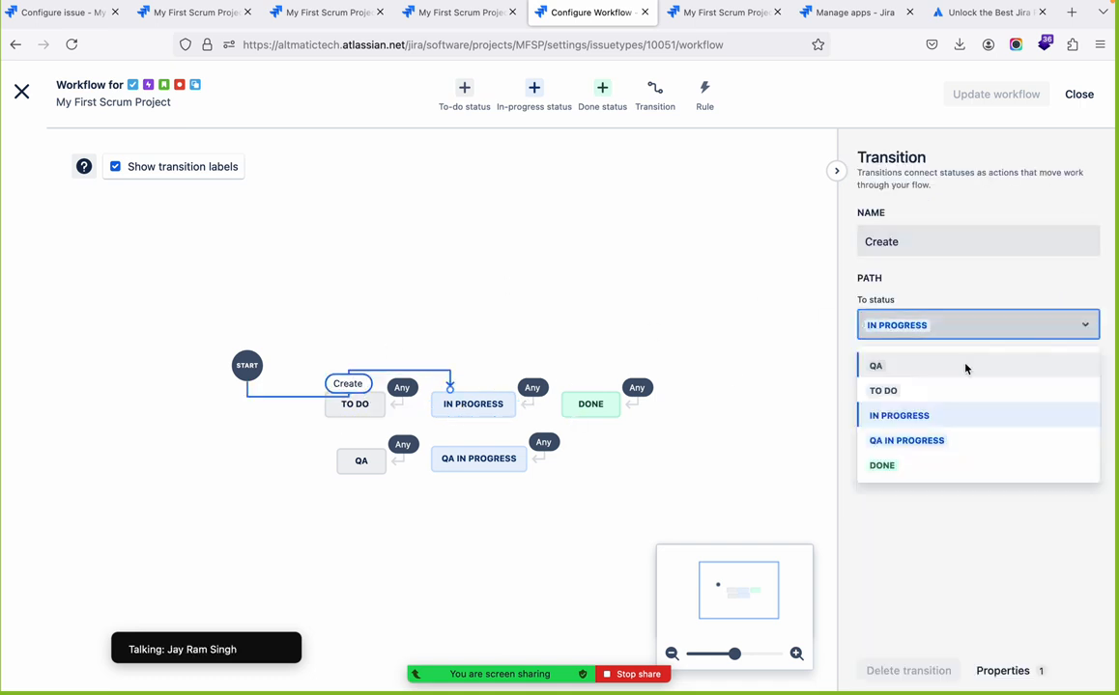
{"action": "left_click", "coordinate": [895, 392]}
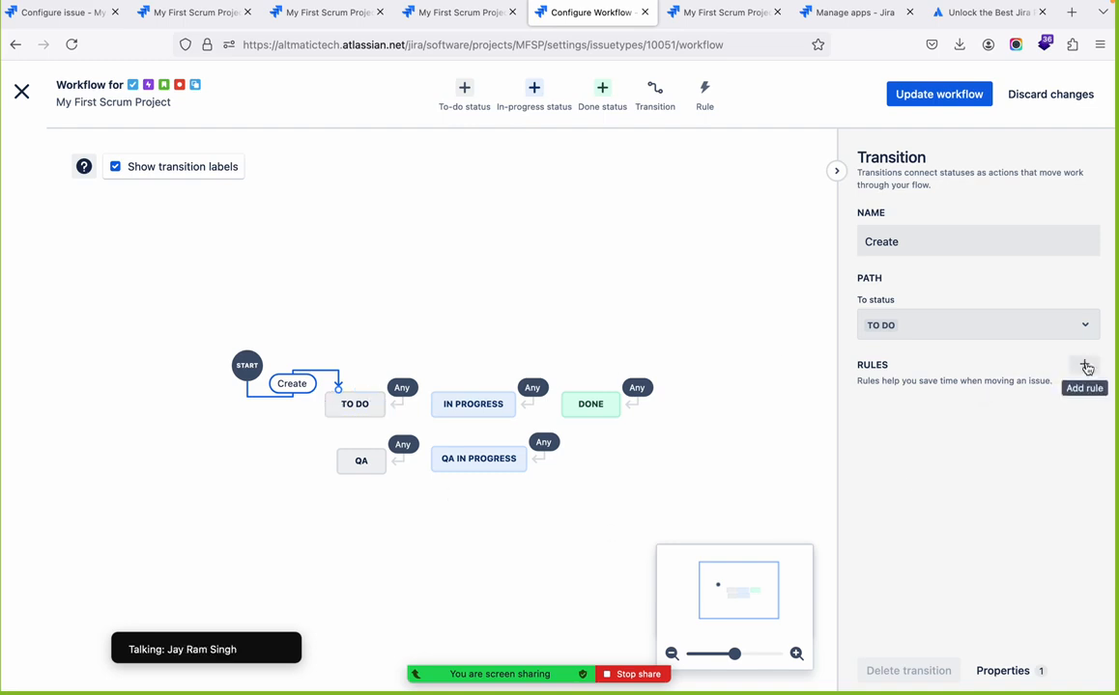
- Add an Assign an issue rule to the Create transition that assigns new issues to the listed team member
{"action": "left_click", "coordinate": [1087, 364]}
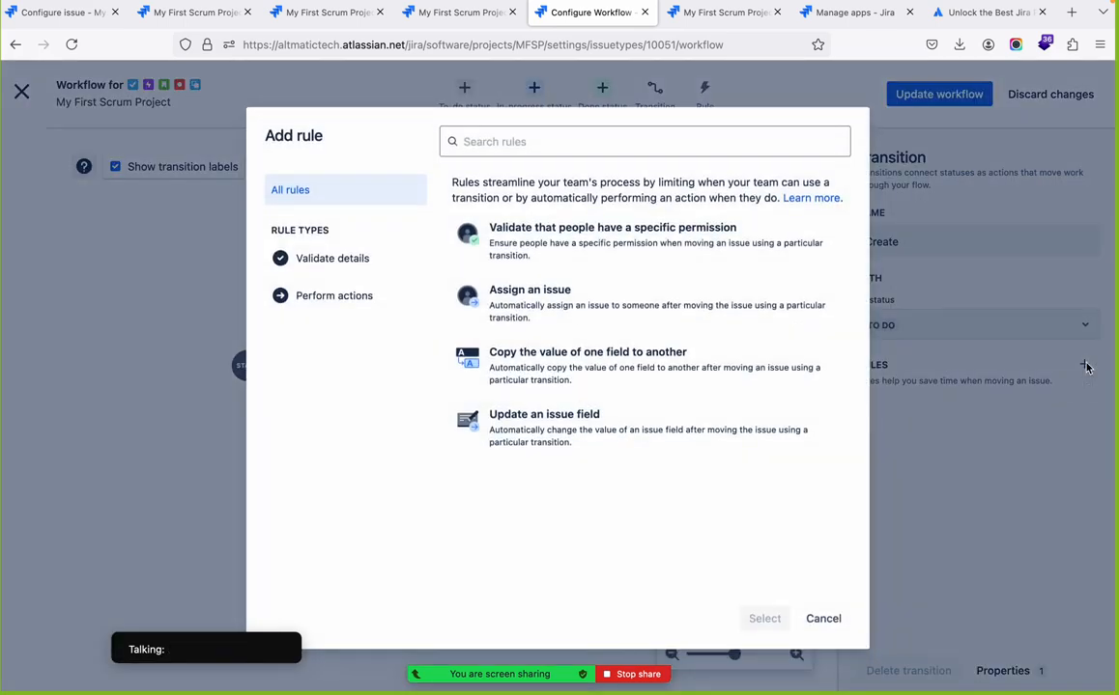
{"action": "left_click", "coordinate": [819, 619]}
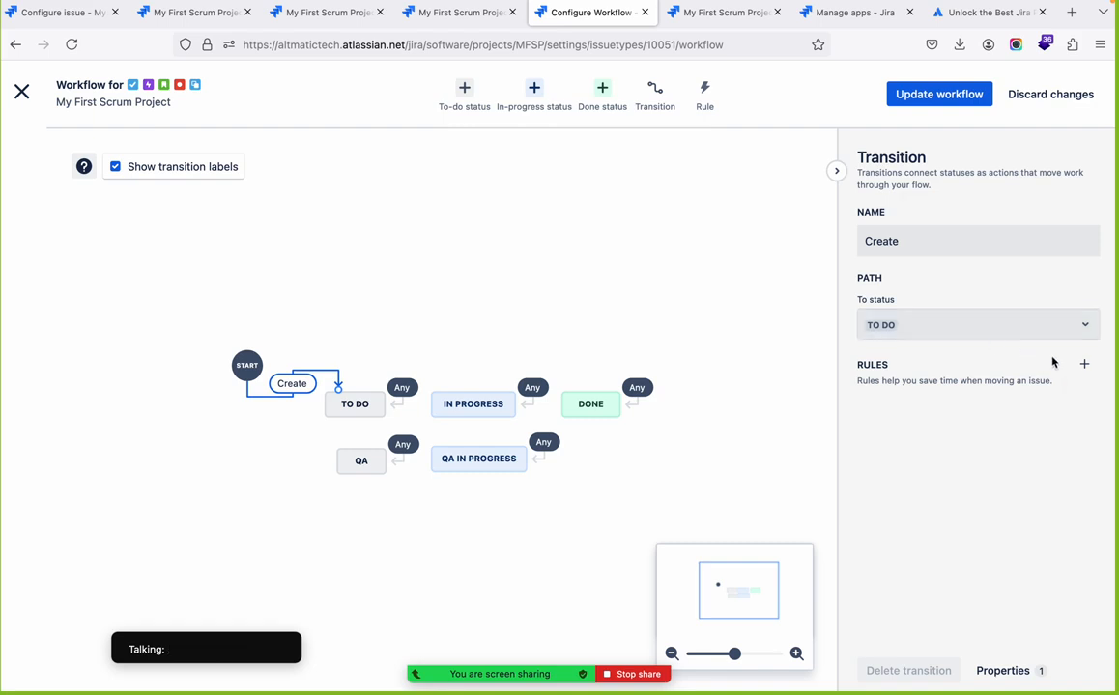
{"action": "left_click", "coordinate": [1084, 366]}
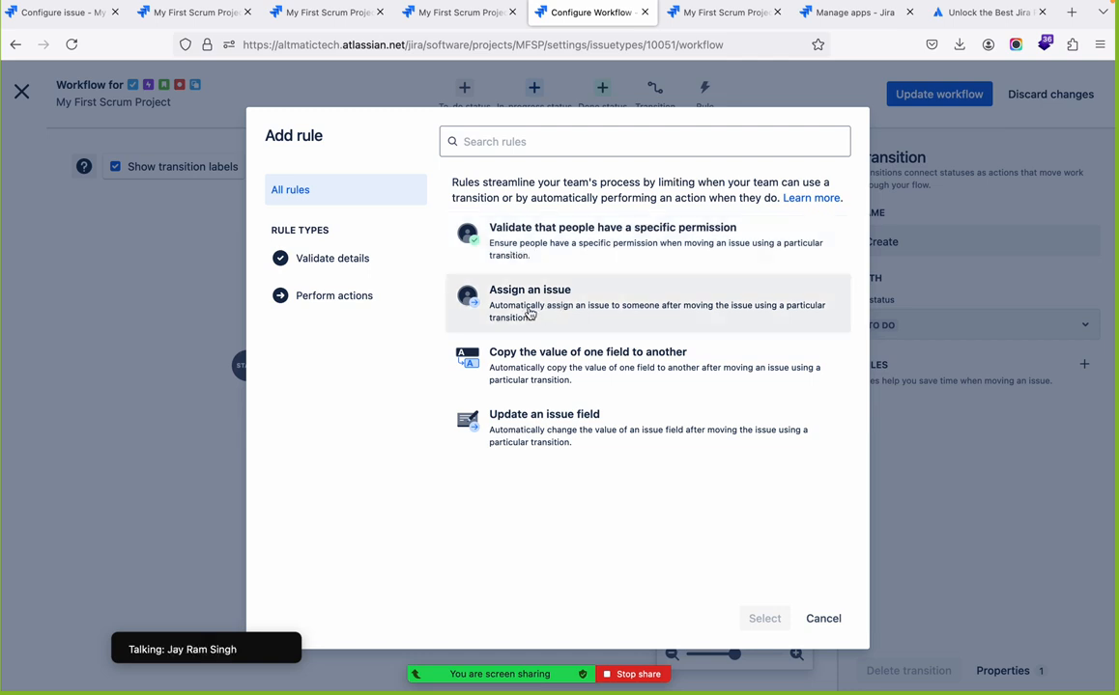
{"action": "left_click", "coordinate": [569, 319]}
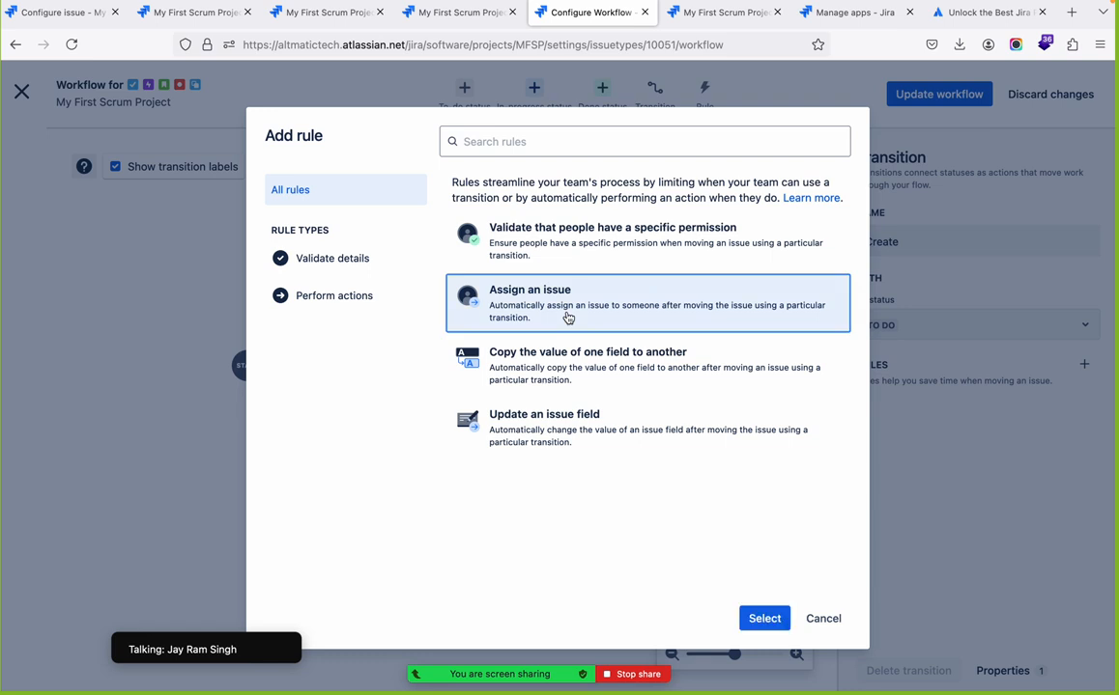
{"action": "left_click", "coordinate": [760, 618]}
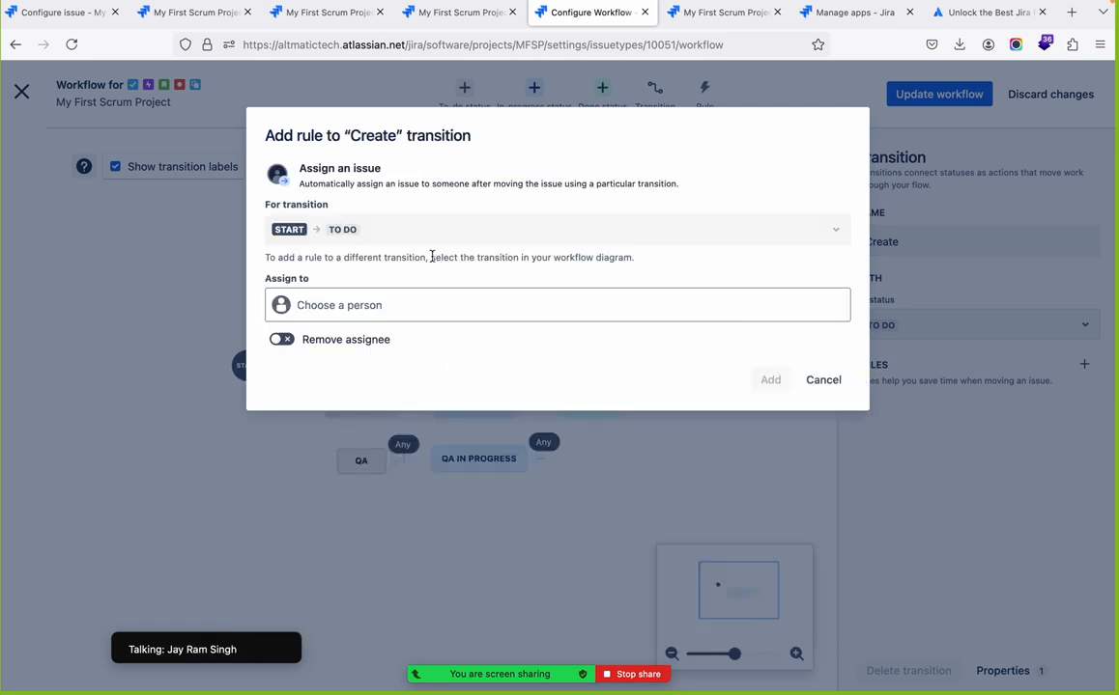
{"action": "left_click", "coordinate": [405, 315]}
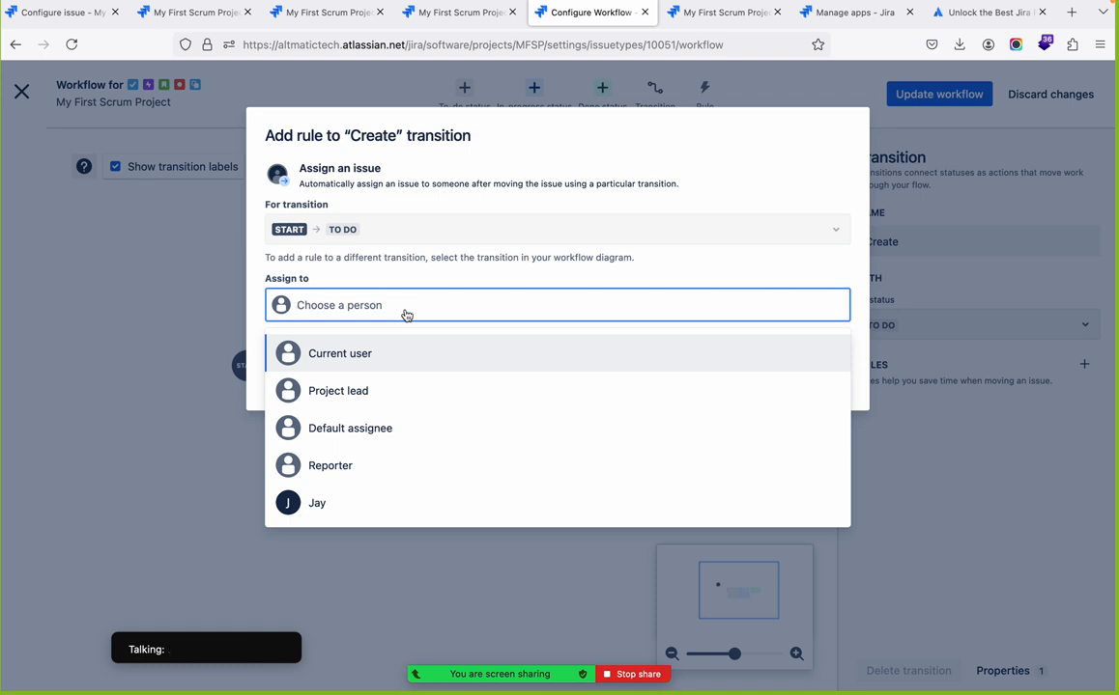
{"action": "left_click", "coordinate": [342, 504]}
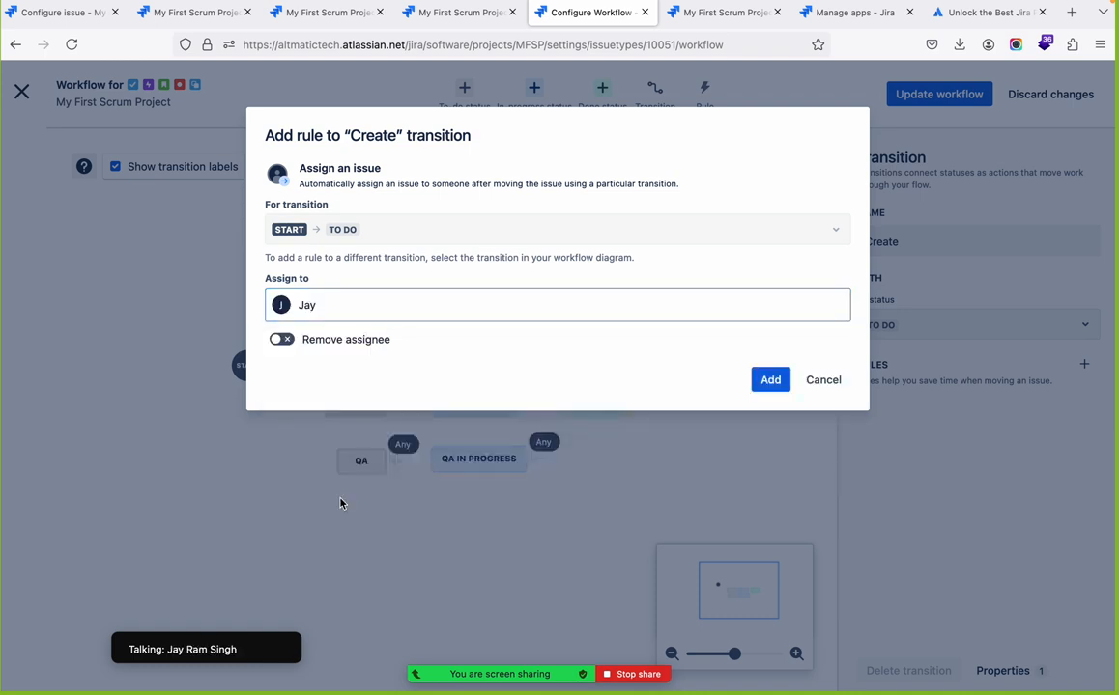
{"action": "left_click", "coordinate": [776, 385]}
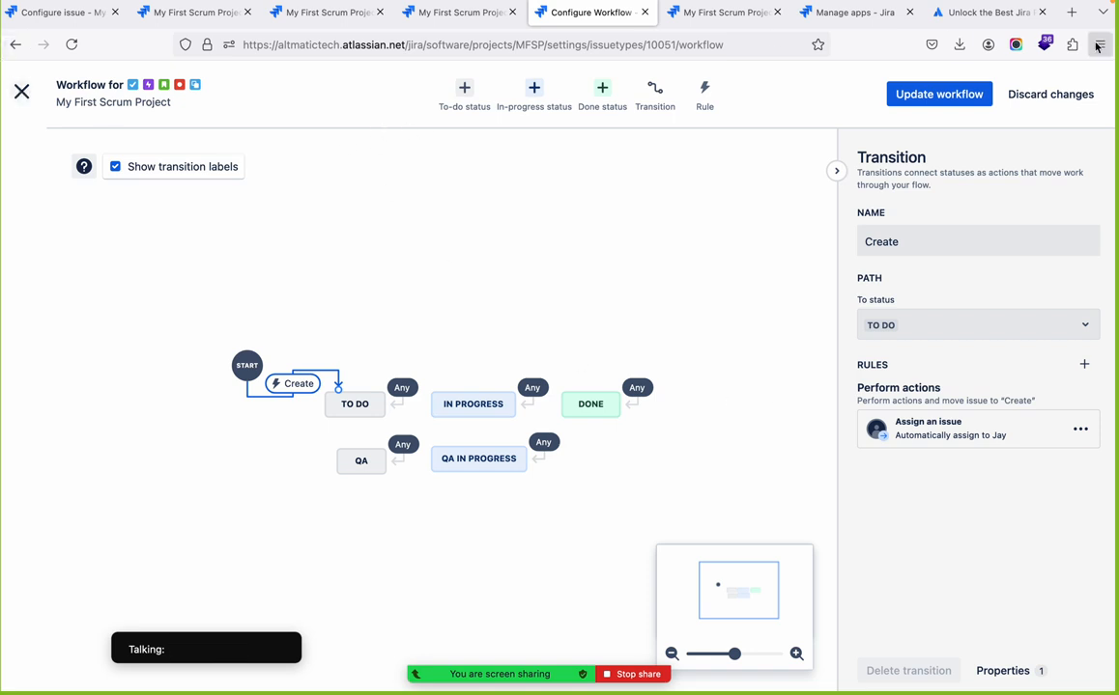
- Save the updated workflow for the preselected issue types and return to the project's backlog
{"action": "left_click", "coordinate": [932, 94]}
{"action": "left_click", "coordinate": [686, 305]}
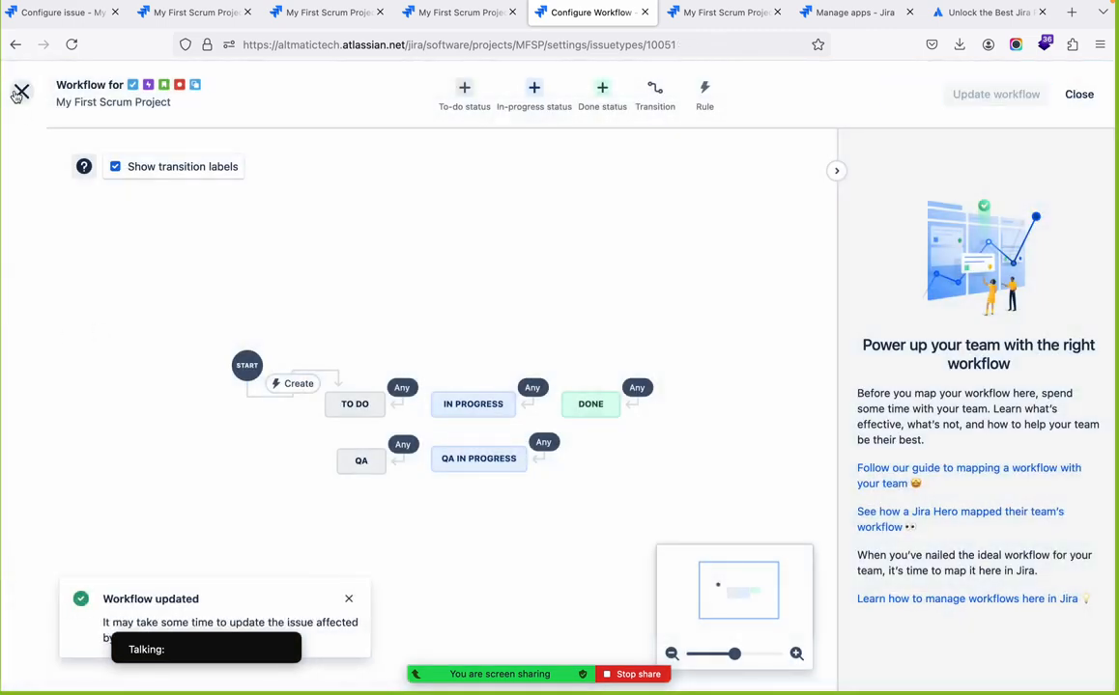
{"action": "left_click", "coordinate": [20, 92]}
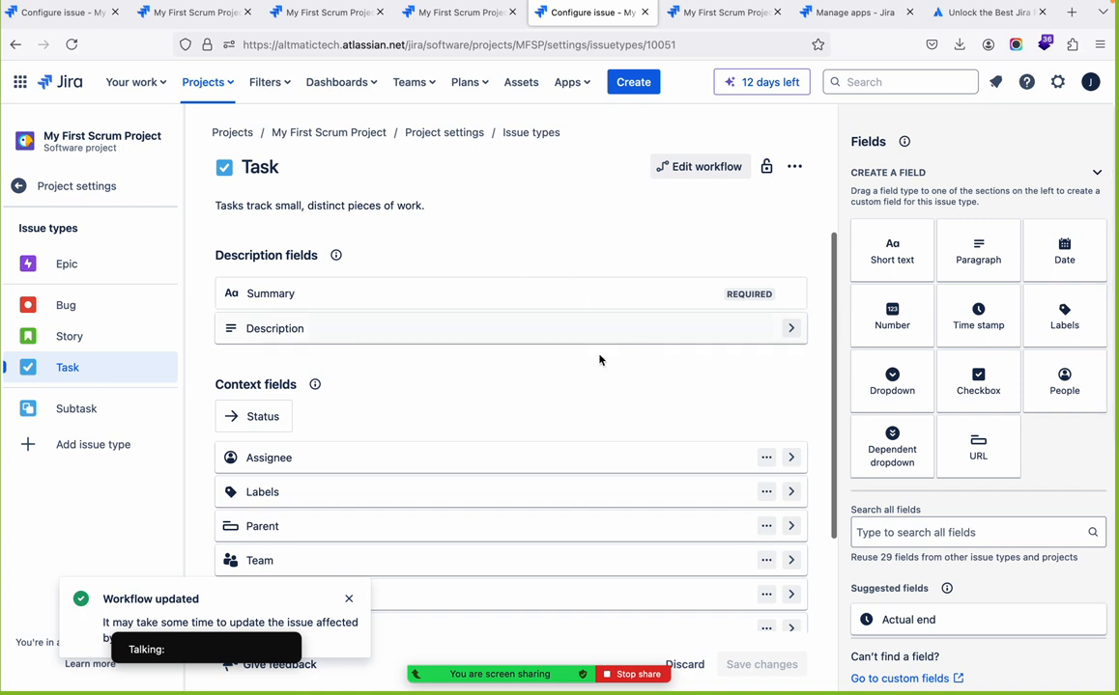
{"action": "left_click", "coordinate": [333, 135]}
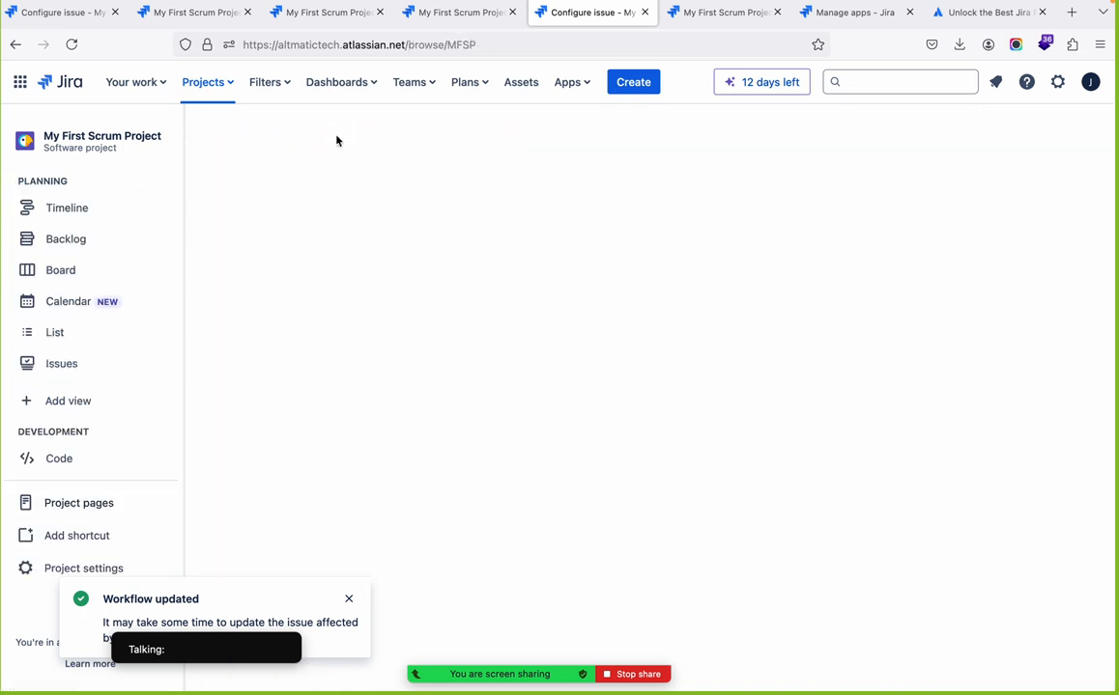
{"action": "left_click", "coordinate": [71, 239]}
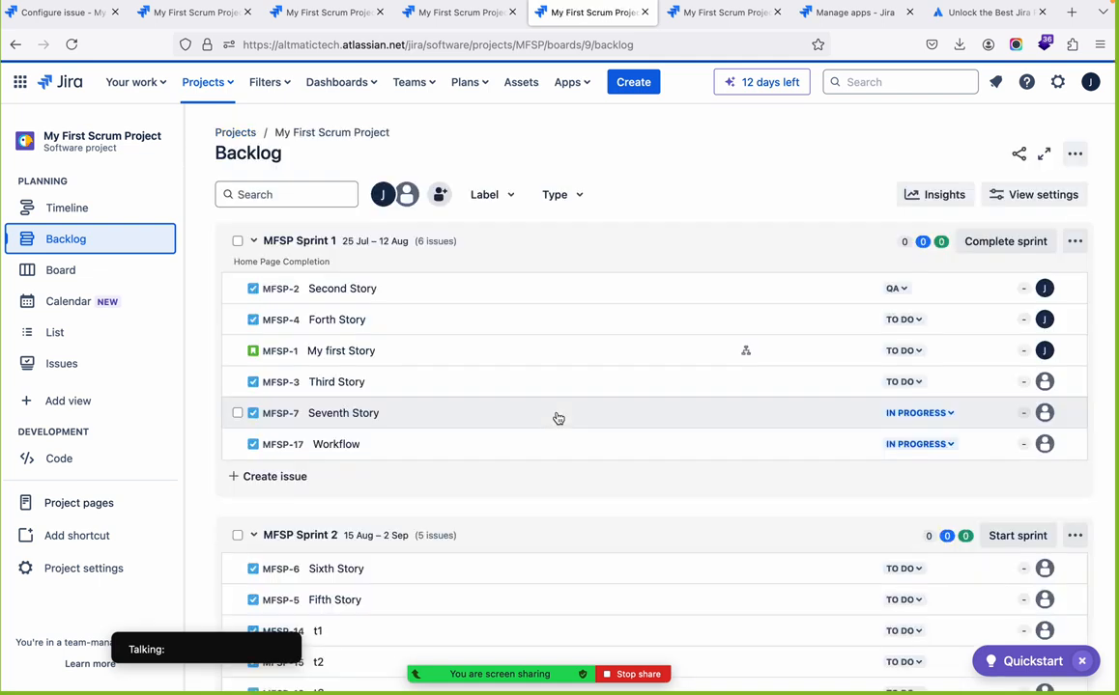
- Create a task named "Auto Assign" in MFSP Sprint 1 from the backlog
{"action": "left_click", "coordinate": [296, 475]}
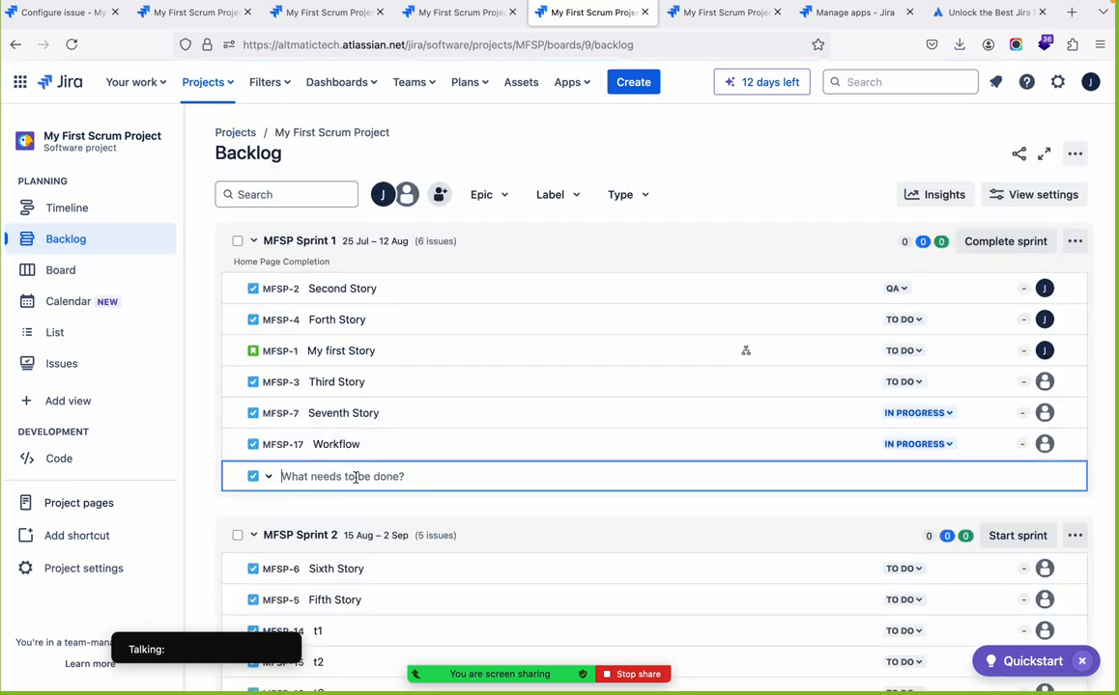
{"action": "type", "text": "Ao"}
{"action": "type", "text": "u"}
{"action": "key", "text": "BackSpace"}
{"action": "key", "text": "BackSpace"}
{"action": "type", "text": "uto Assign"}
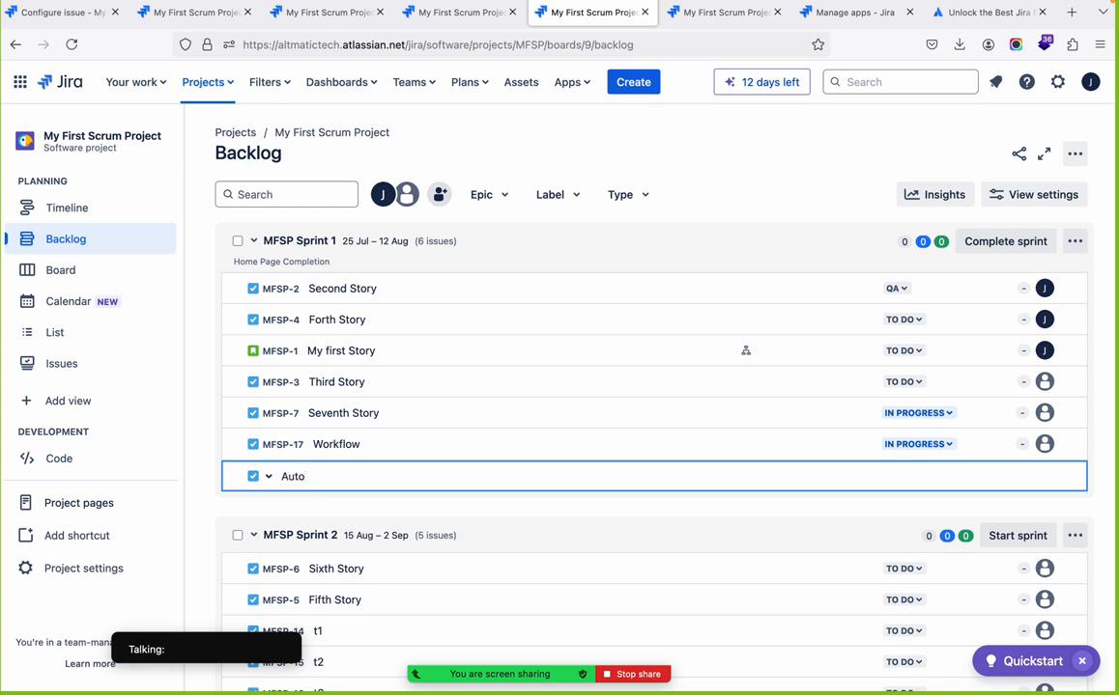
{"action": "key", "text": "Return"}
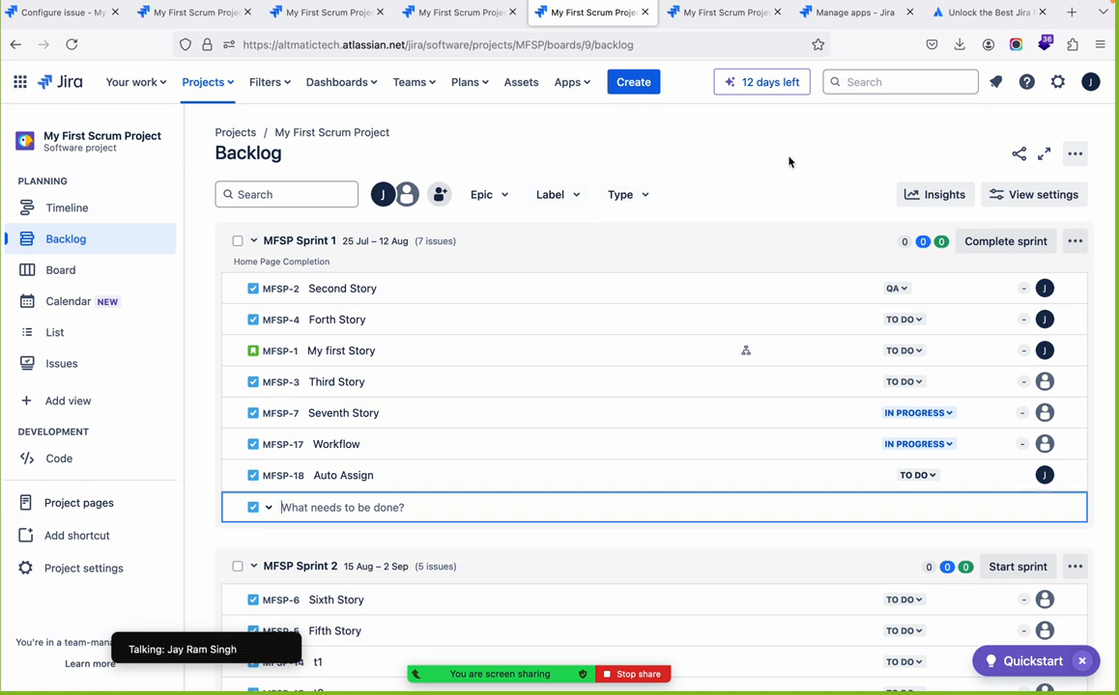
- Return to the MFSP Sprint 1 board and open the workflow editor for the project from there
{"action": "left_click", "coordinate": [344, 136]}
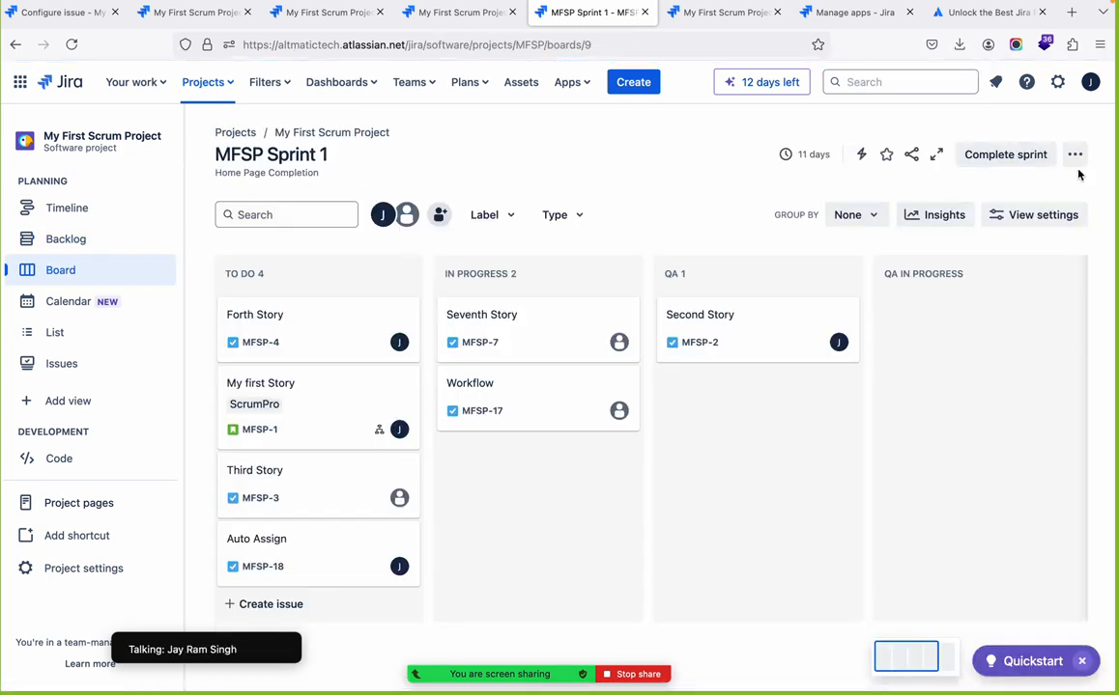
{"action": "left_click", "coordinate": [1073, 155]}
{"action": "left_click", "coordinate": [1005, 230]}
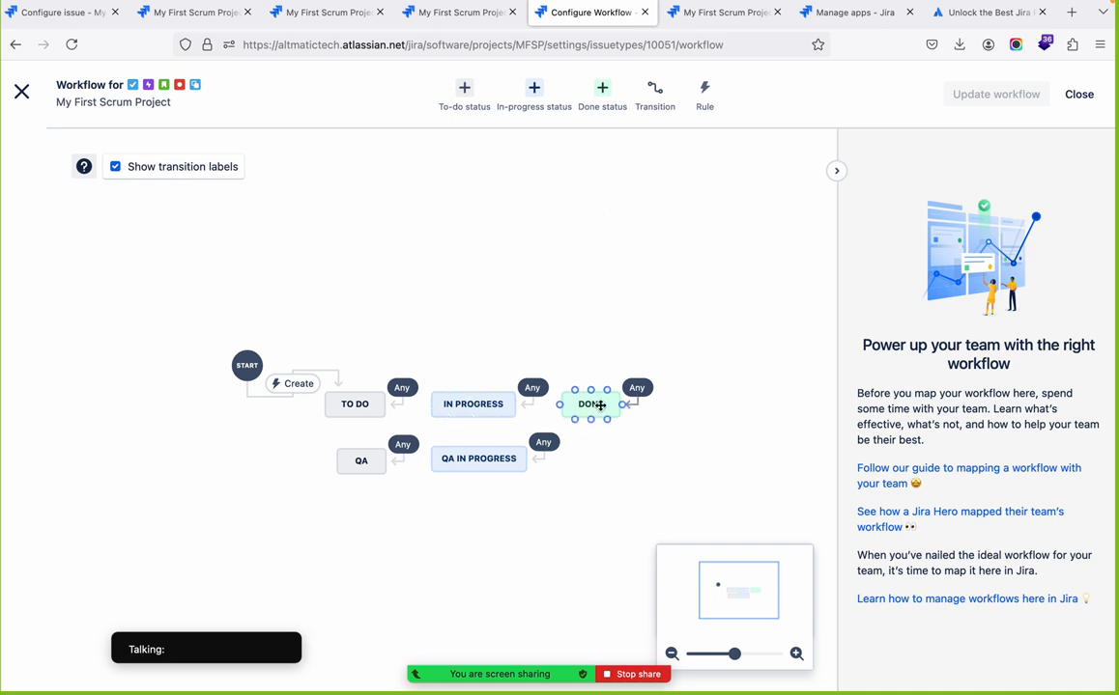
- Inspect the settings of the Done, In Progress and To Do statuses and the rule on the Create transition
{"action": "left_click", "coordinate": [600, 406]}
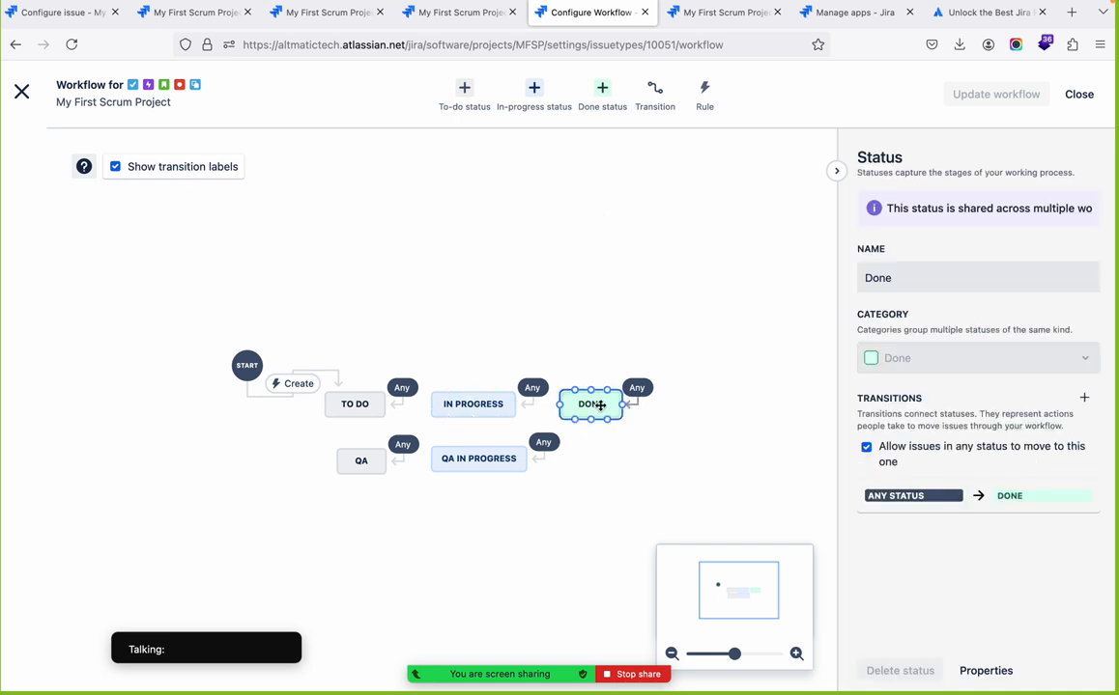
{"action": "left_click", "coordinate": [480, 407]}
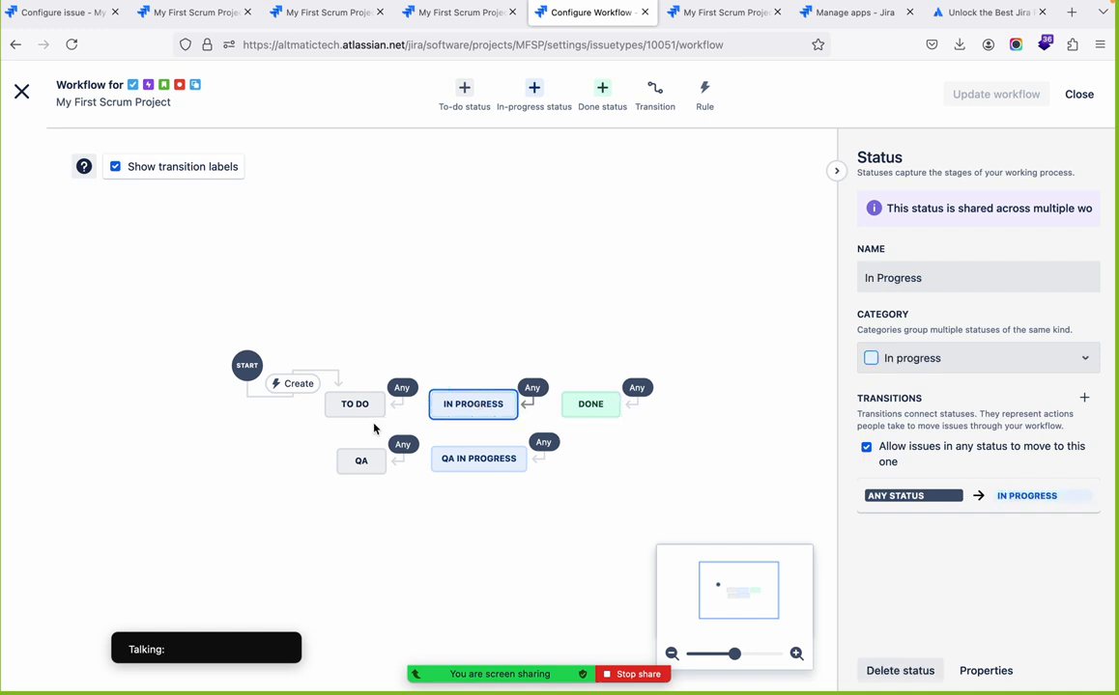
{"action": "left_click", "coordinate": [348, 403]}
{"action": "left_click", "coordinate": [296, 386]}
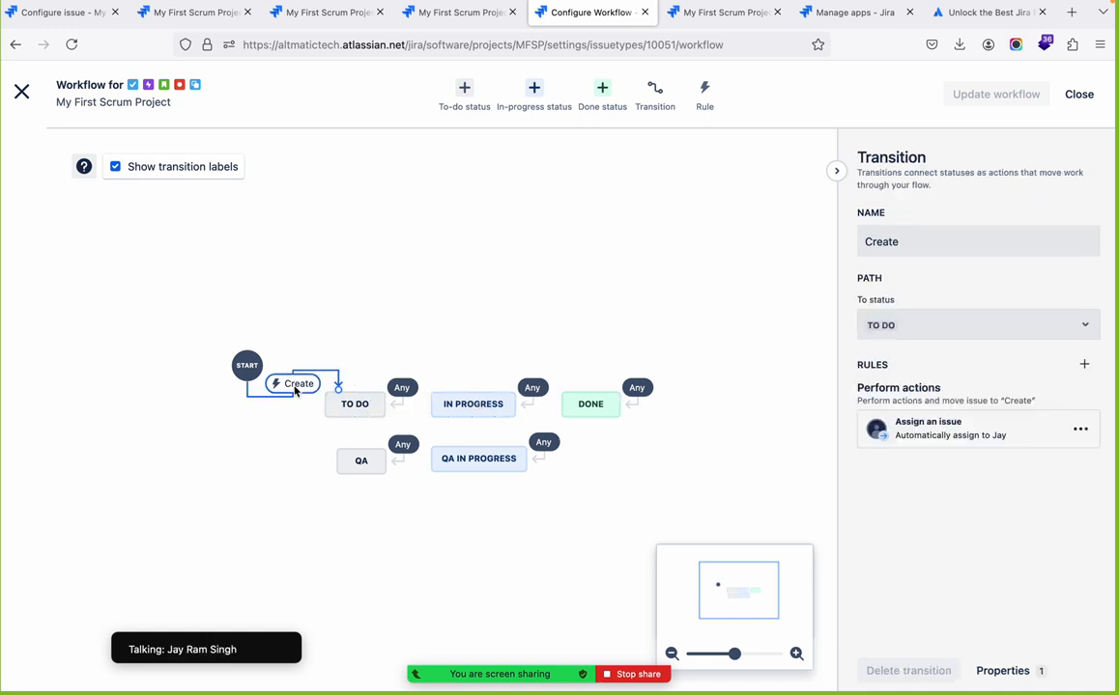
{"action": "mouse_move", "coordinate": [669, 676]}
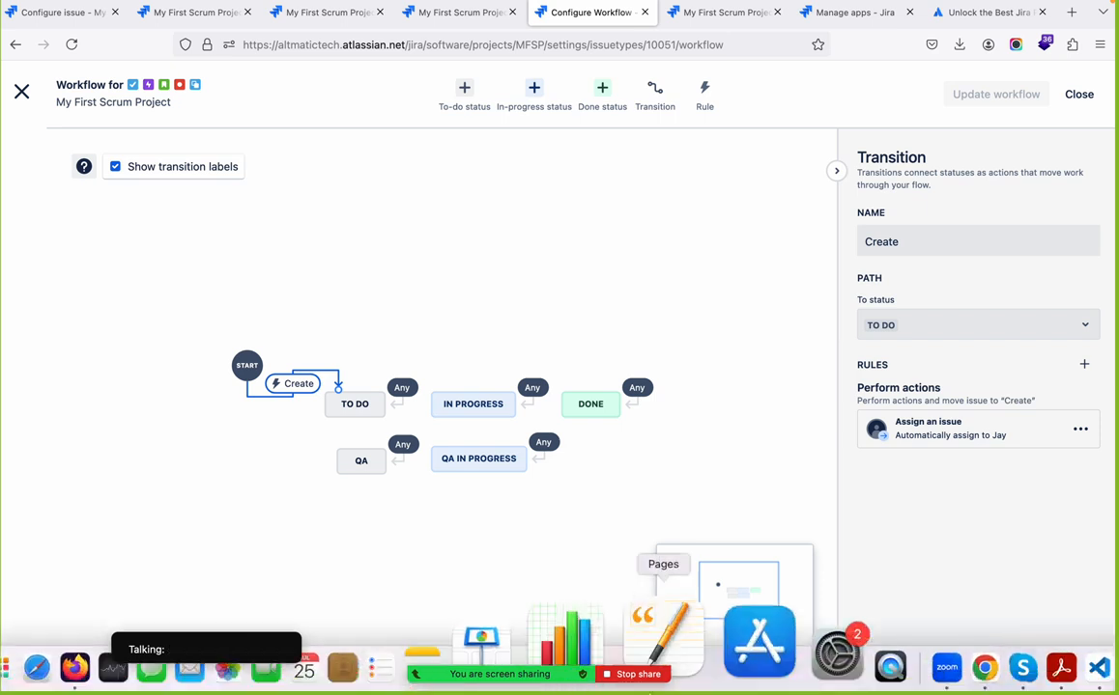
{"action": "mouse_move", "coordinate": [529, 680]}
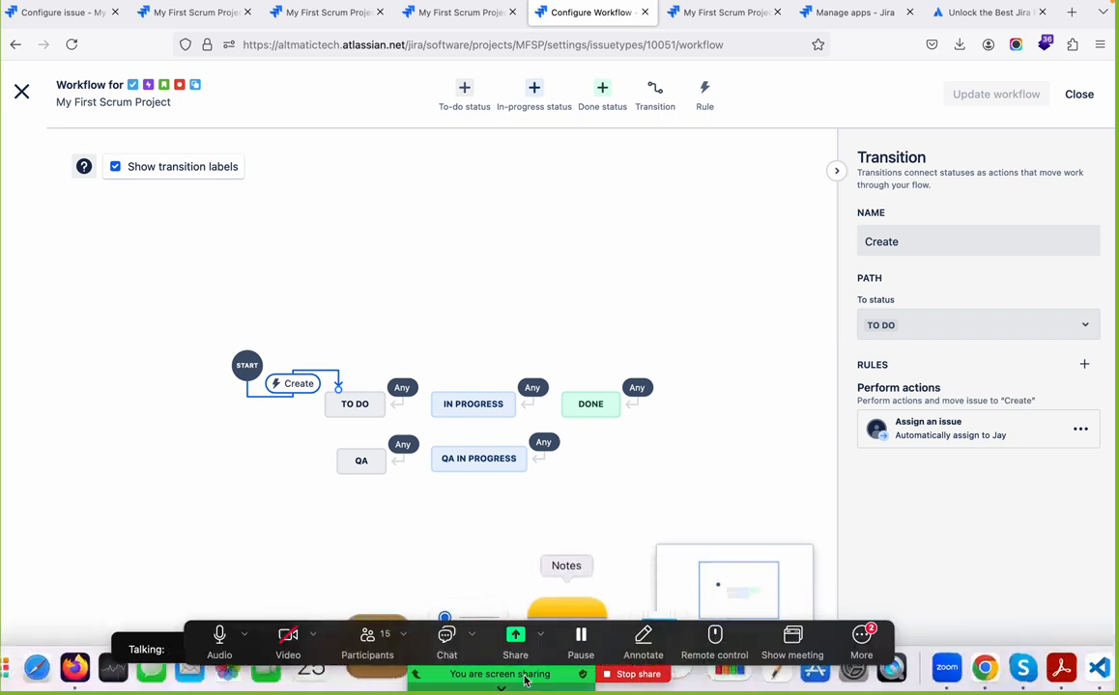